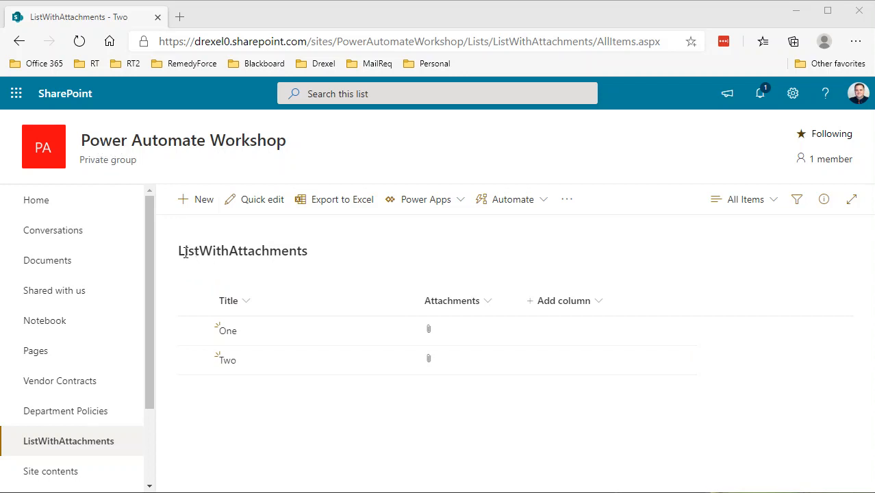
Step: Open list items One and Two to view their attachments, closing each item panel
left_click(227, 333)
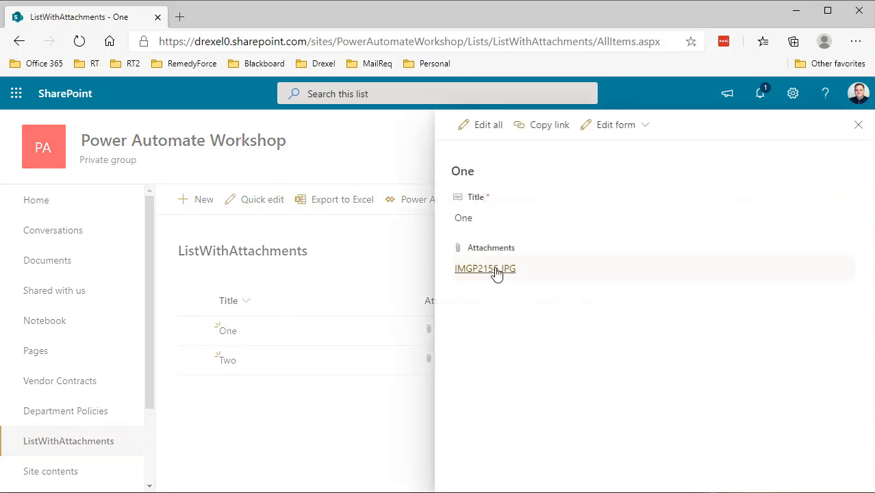
left_click(371, 409)
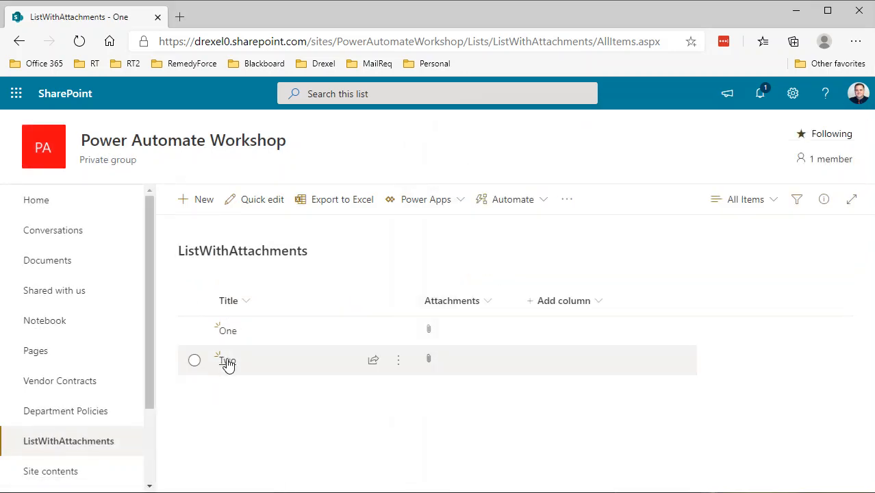
left_click(226, 360)
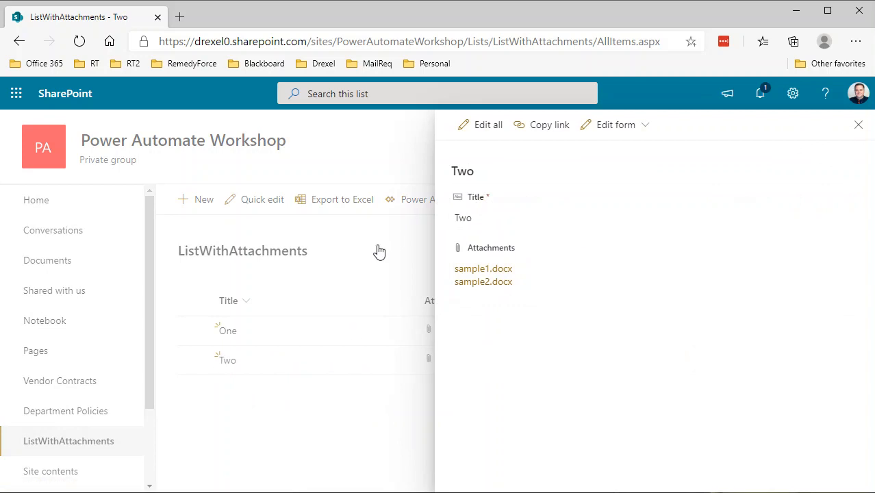
left_click(380, 267)
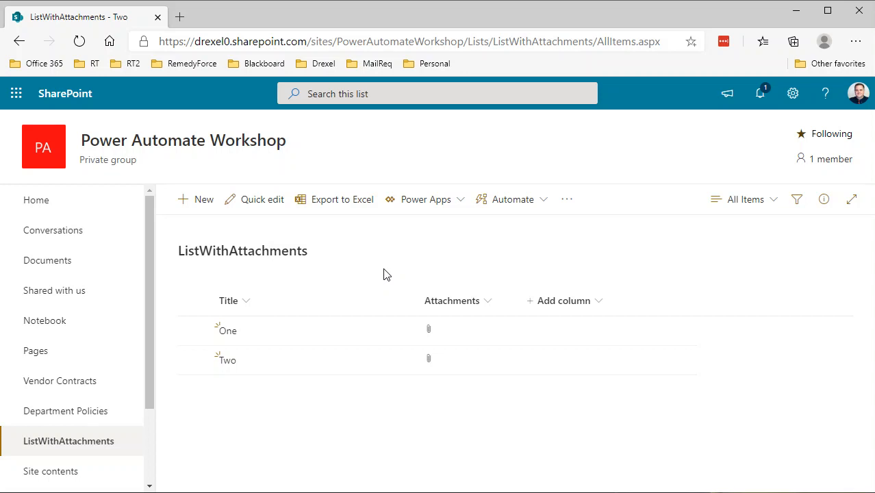
Step: Create a flow from the 'Complete a custom action for the selected item' template and continue with the SharePoint connection
left_click(504, 203)
mouse_move(504, 231)
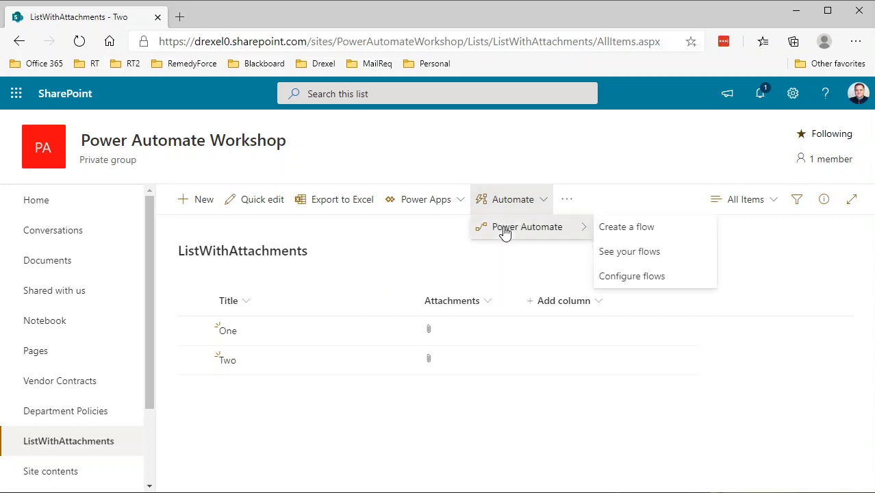
left_click(623, 228)
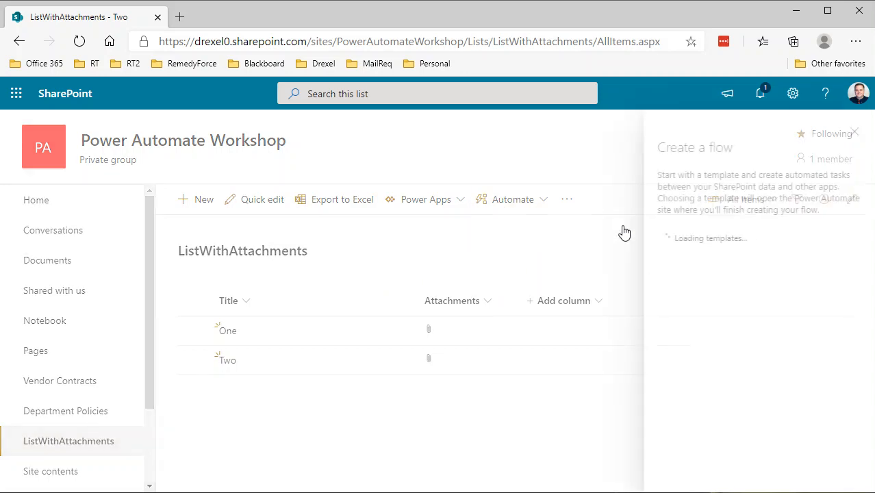
scroll(731, 351, "down", 2)
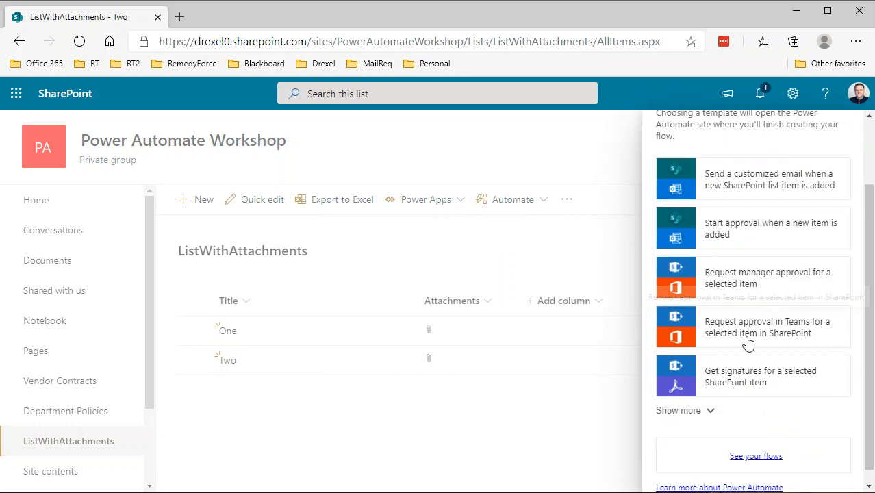
left_click(685, 402)
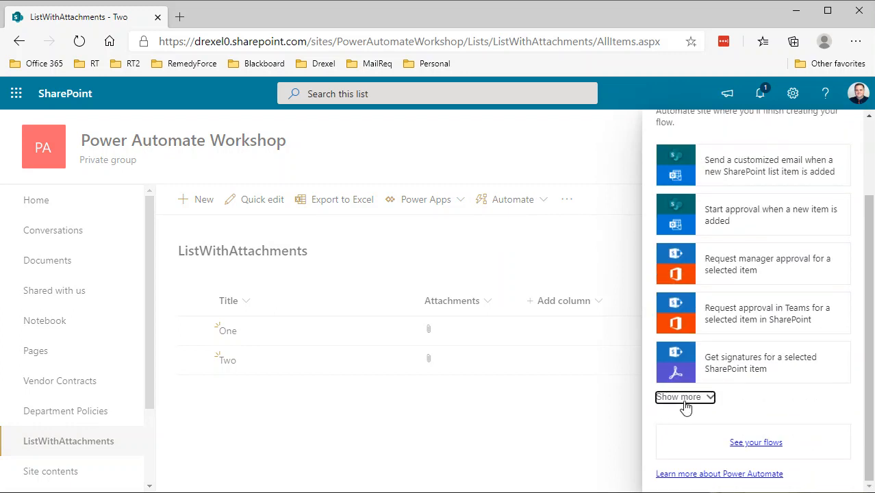
scroll(692, 390, "down", 6)
scroll(691, 387, "down", 5)
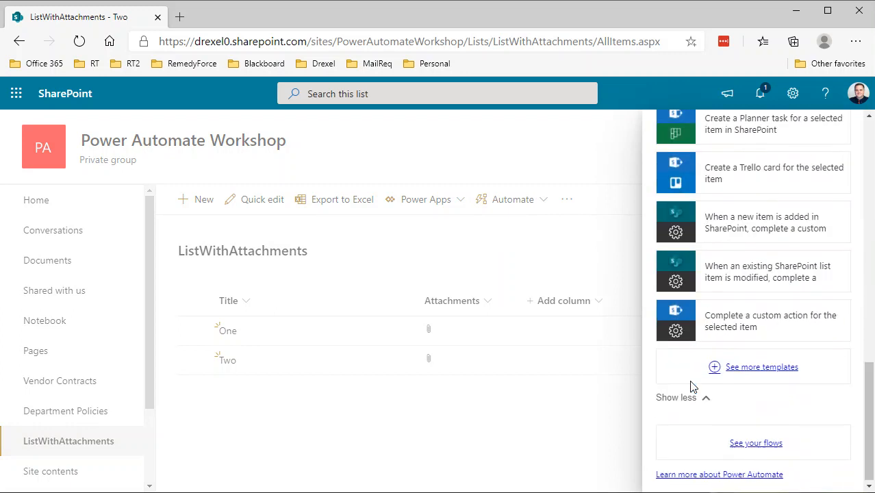
left_click(675, 325)
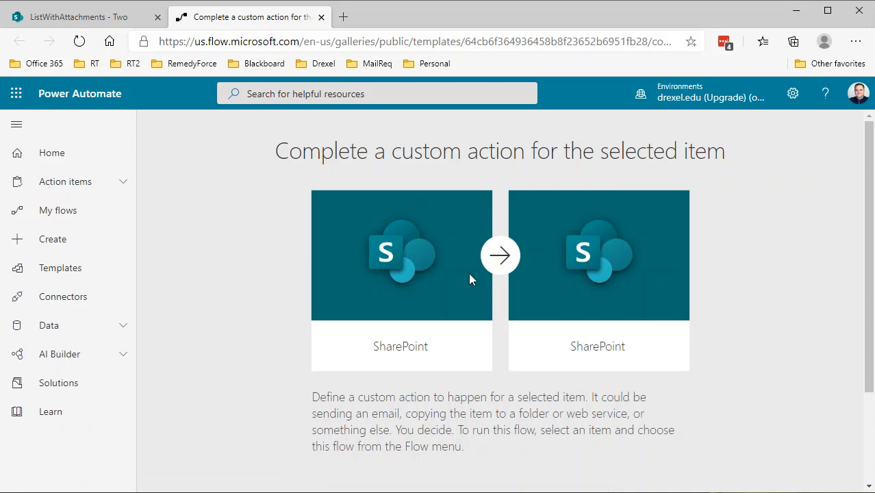
scroll(453, 342, "down", 2)
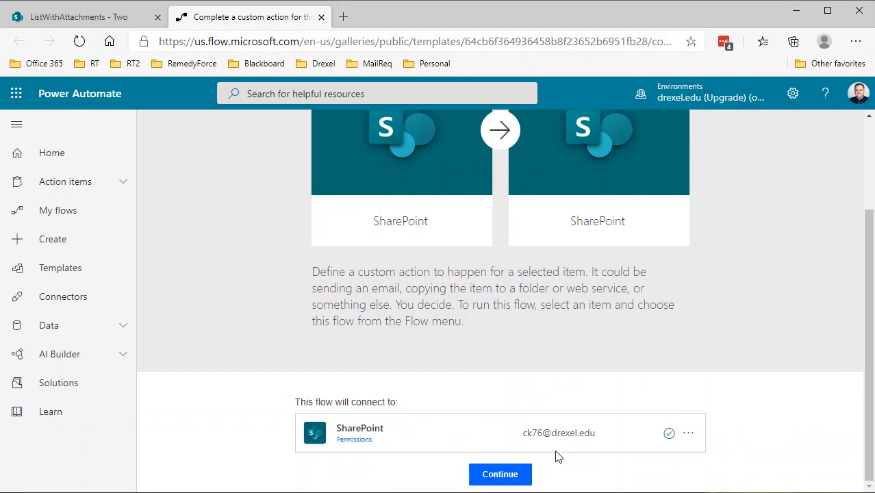
left_click(505, 478)
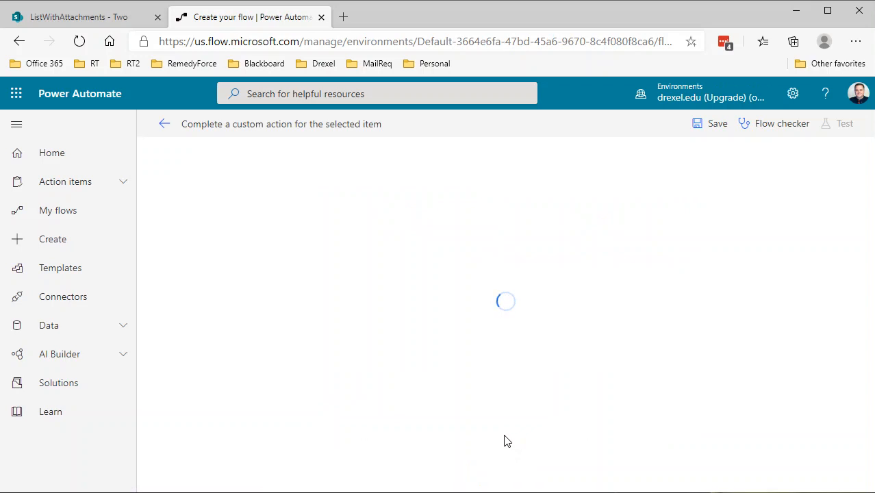
Step: Rename the flow to 'SP List Item Attachment to Email DEMO 8-12-2020'
left_click(246, 125)
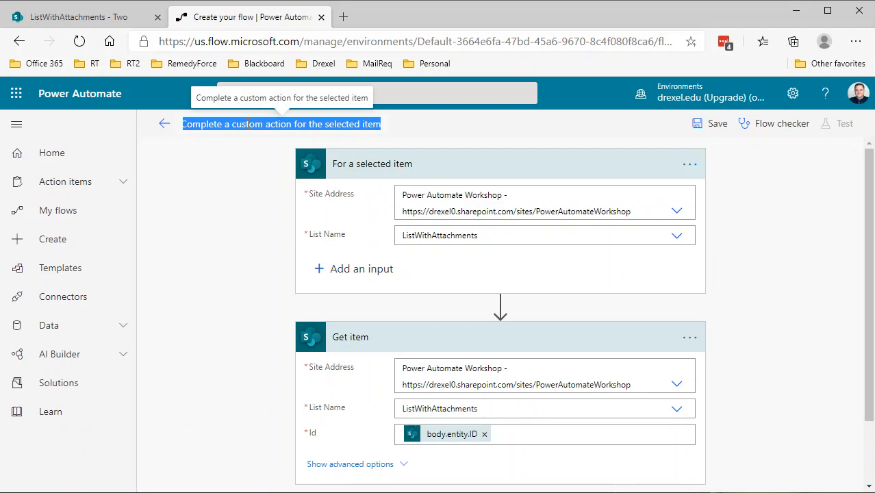
key("BackSpace")
type("List")
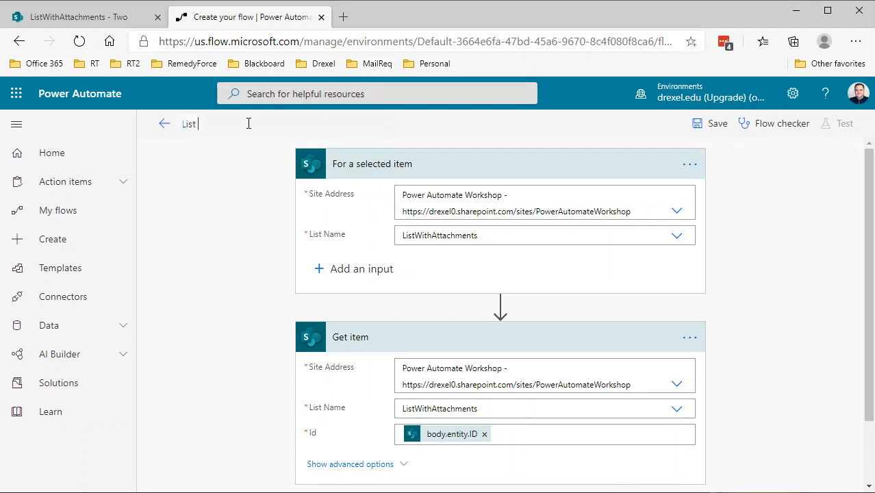
key("BackSpace")
key("BackSpace")
key("BackSpace")
key("BackSpace")
type("SP List Item Attachment to ")
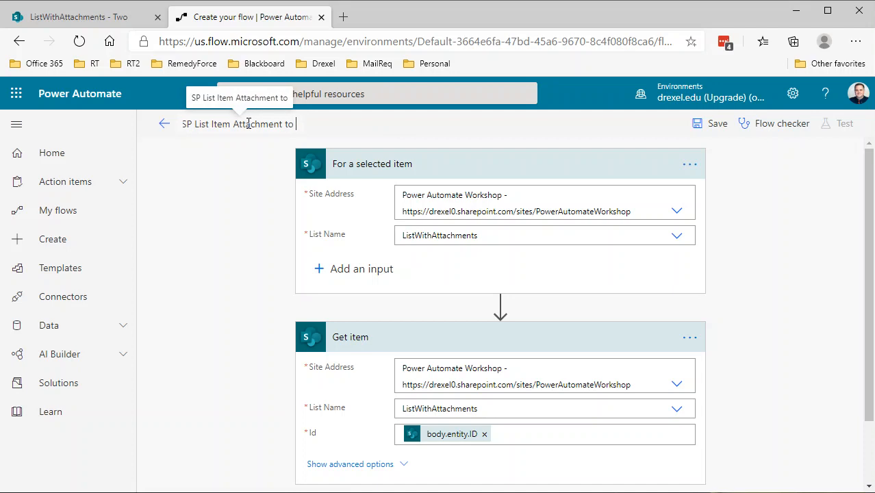
type("Email DEMO")
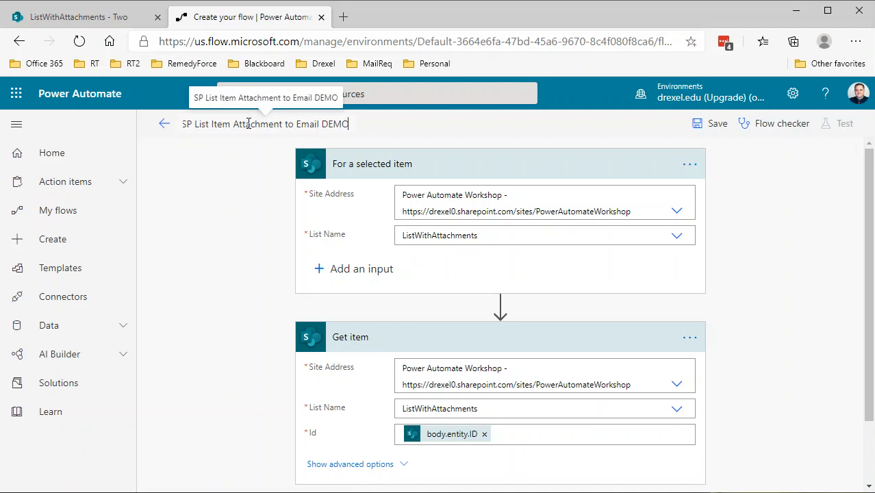
type(" 8-12-2020")
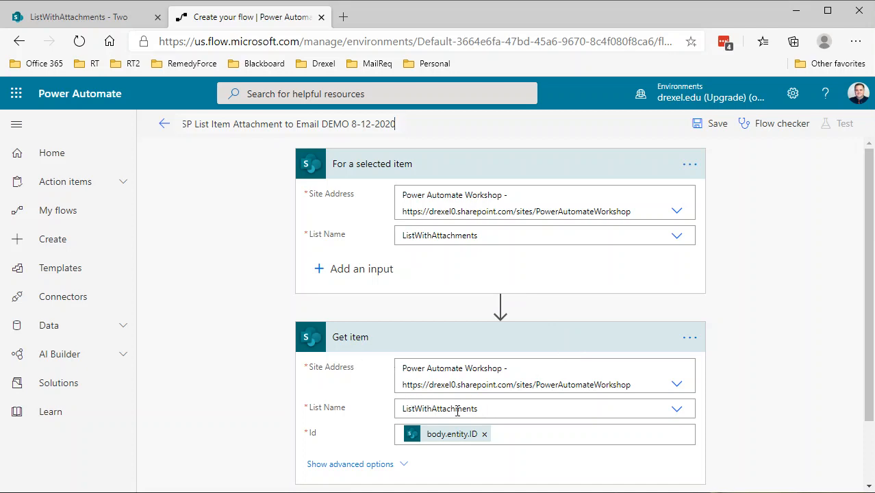
Step: Add an Initialize variable action as a new step after Get item
mouse_move(455, 440)
scroll(441, 431, "down", 1)
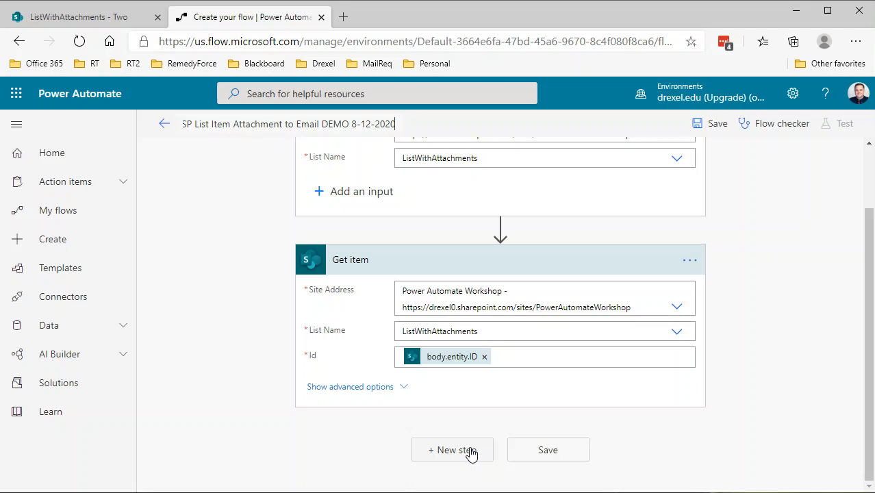
left_click(470, 451)
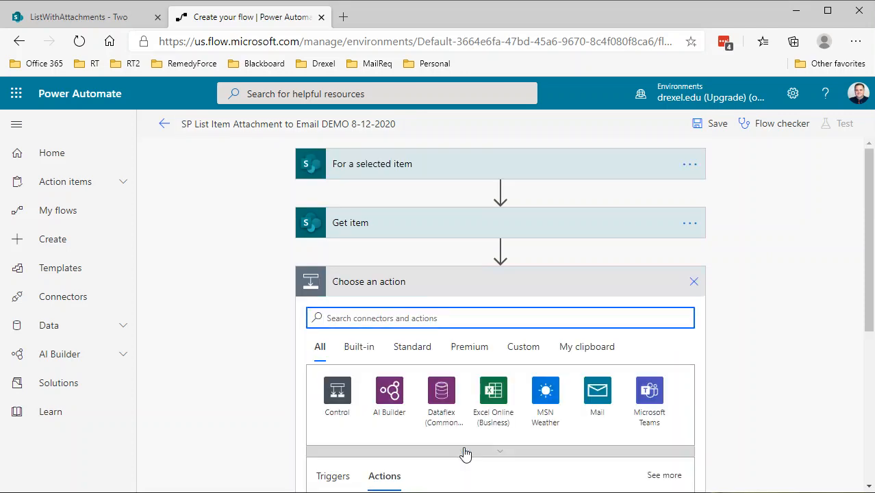
type("initisi")
key("BackSpace")
key("BackSpace")
type("al")
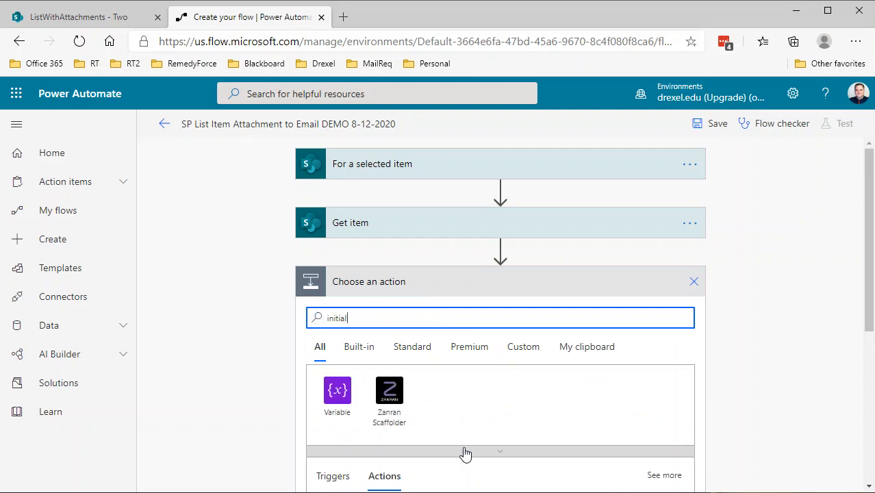
scroll(463, 453, "down", 2)
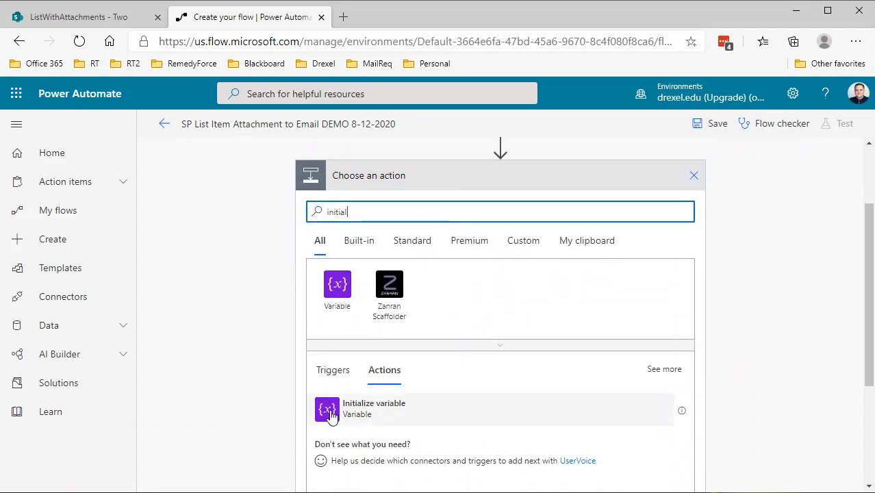
left_click(380, 414)
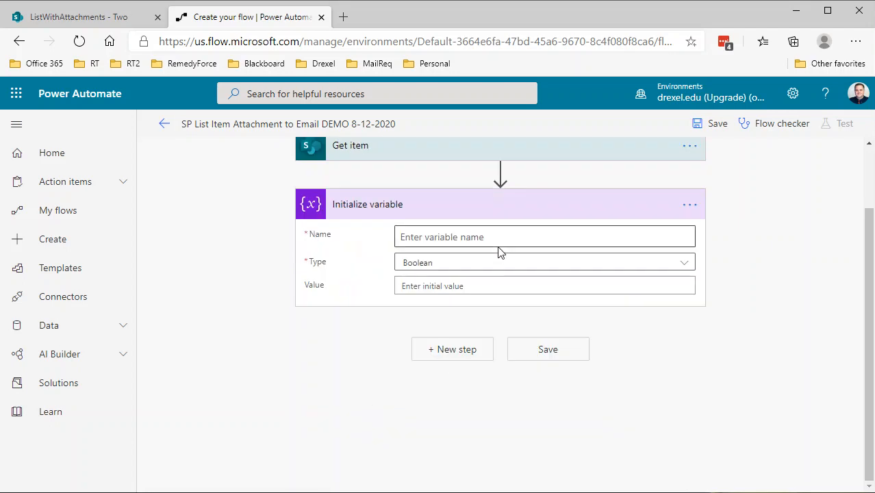
Step: Name the variable varAttachments and set its type to Array
left_click(493, 241)
type("va")
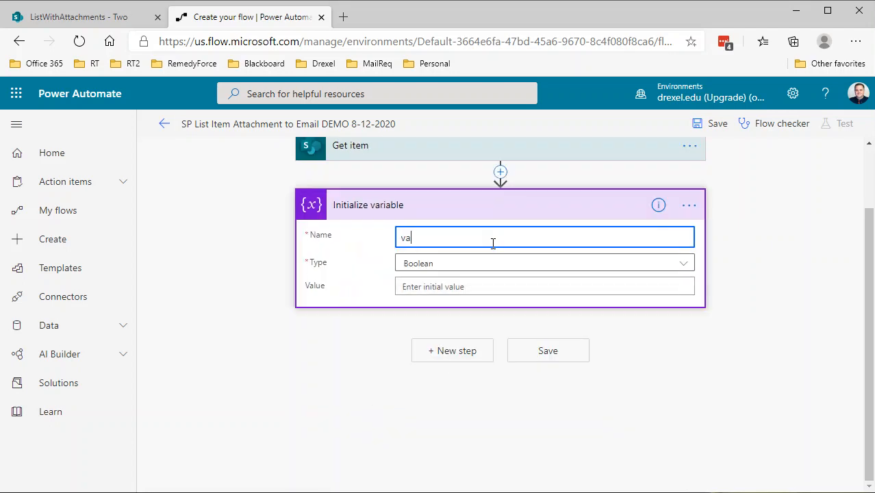
type("rAttachments")
left_click_drag(493, 243, 311, 245)
key("ctrl+c")
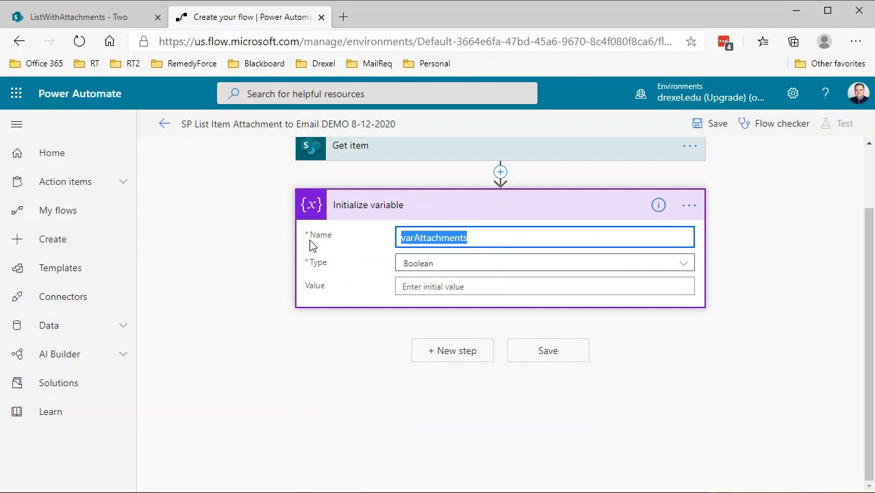
left_click(421, 271)
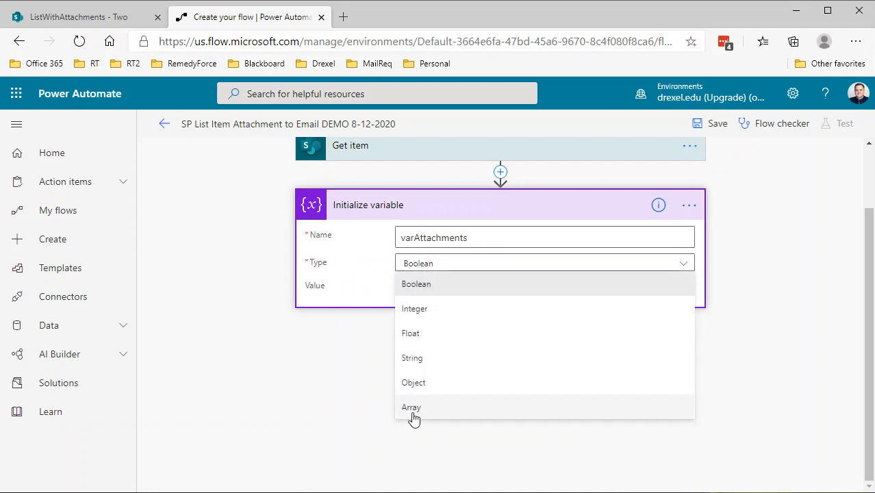
left_click(415, 411)
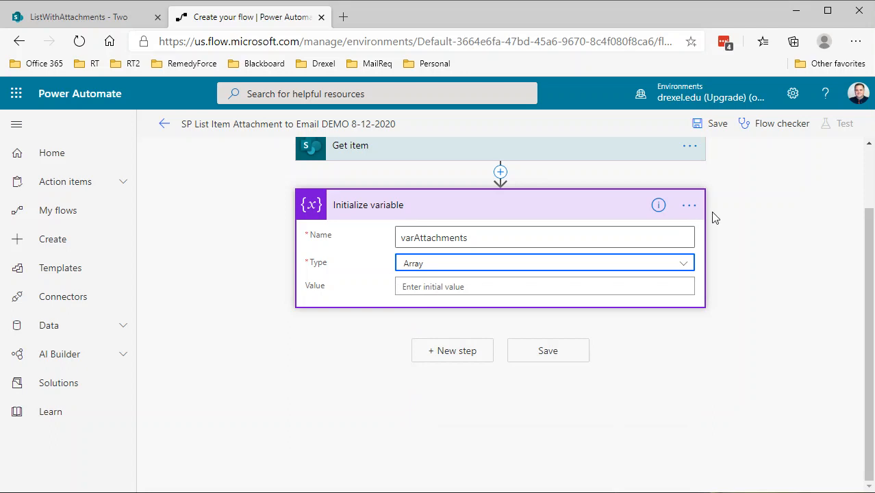
Step: Rename the action to 'Initialize variable - varAttachments'
left_click(689, 205)
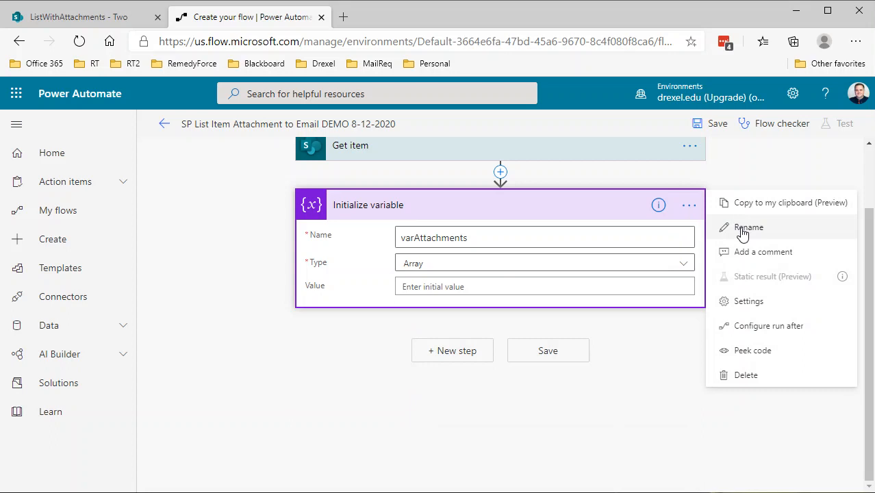
left_click(742, 231)
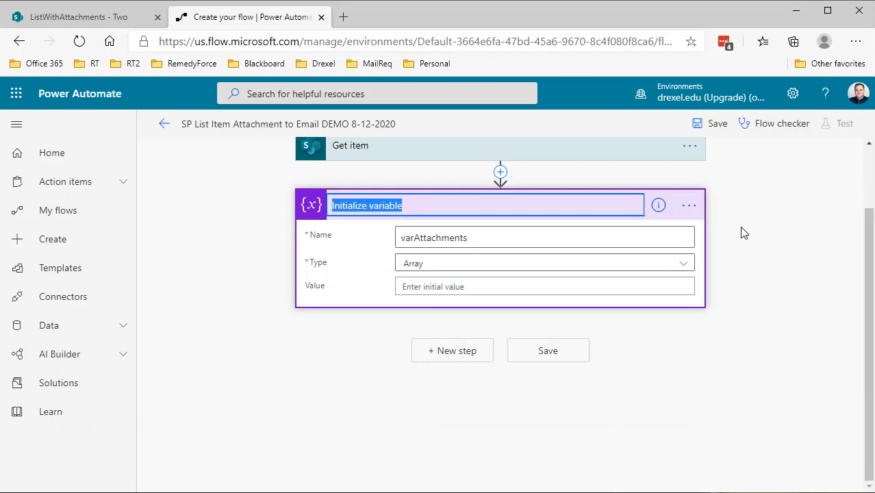
left_click(432, 204)
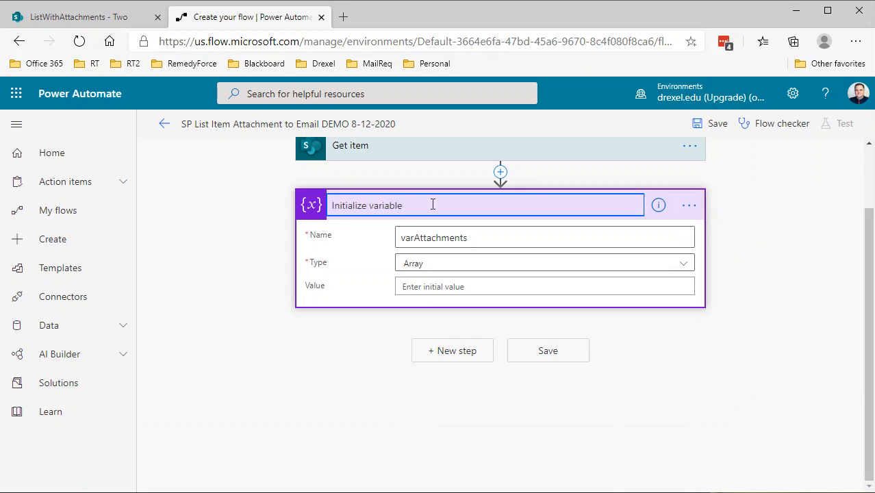
type("-")
key("ctrl+v")
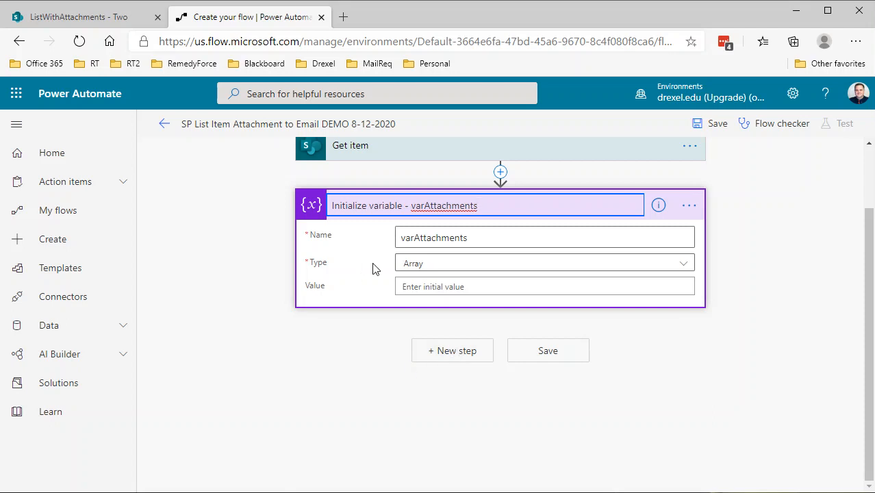
Step: Add a SharePoint Get attachments action as a new step after the variable
left_click(452, 354)
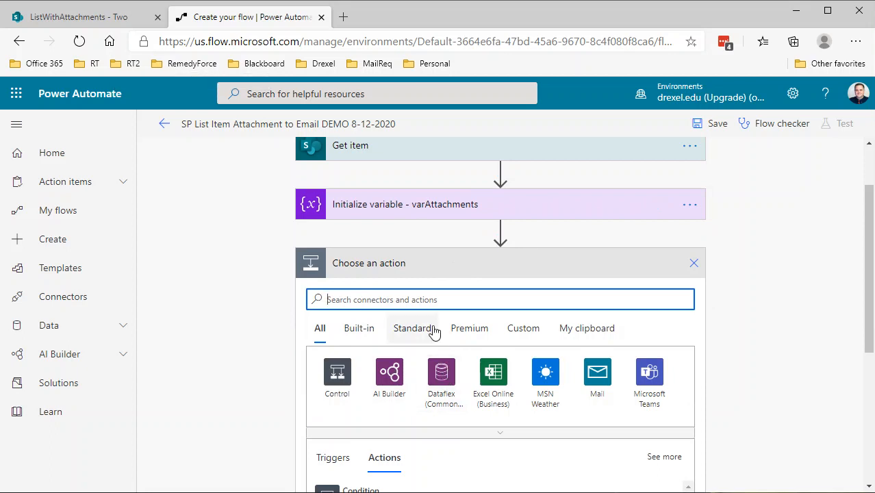
type("get attachem")
key("BackSpace")
key("BackSpace")
type("ment")
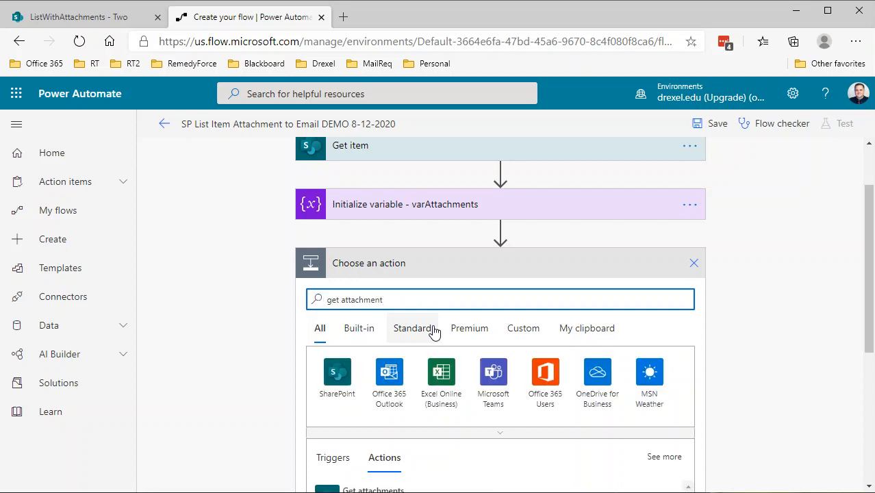
scroll(507, 384, "down", 3)
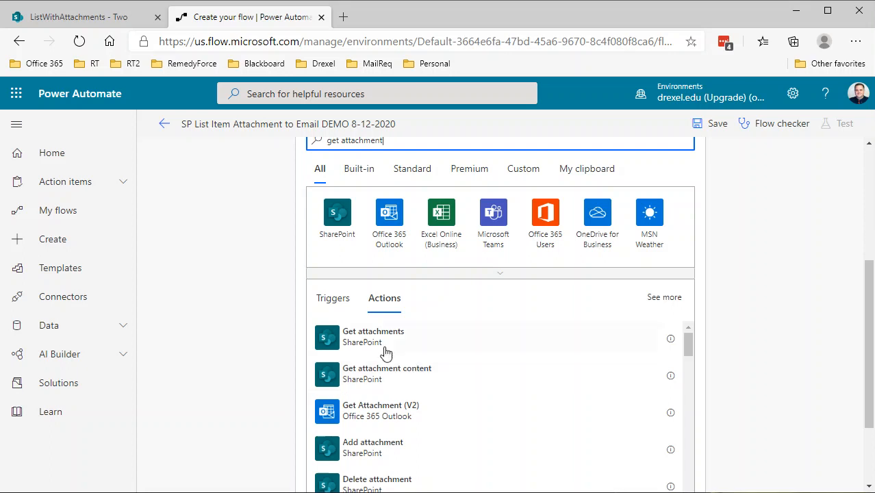
left_click(346, 343)
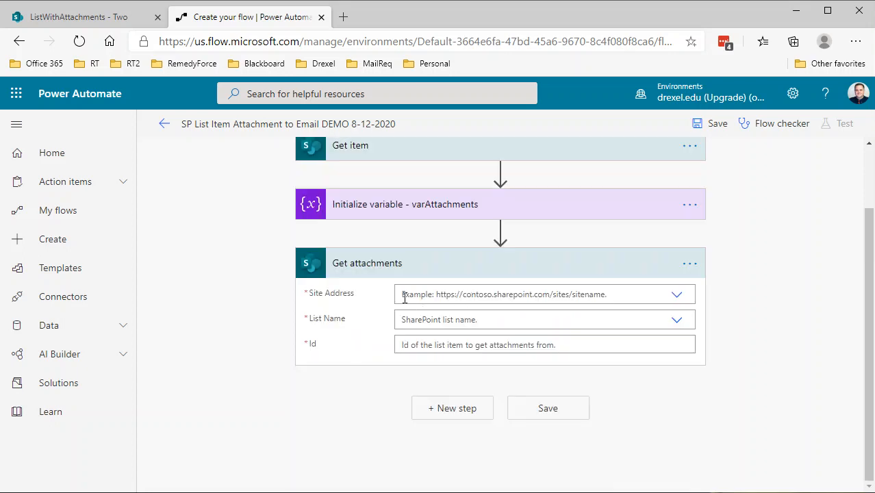
Step: Set the Get attachments site address to Power Automate Workshop and the list name to ListWithAttachments
left_click(666, 295)
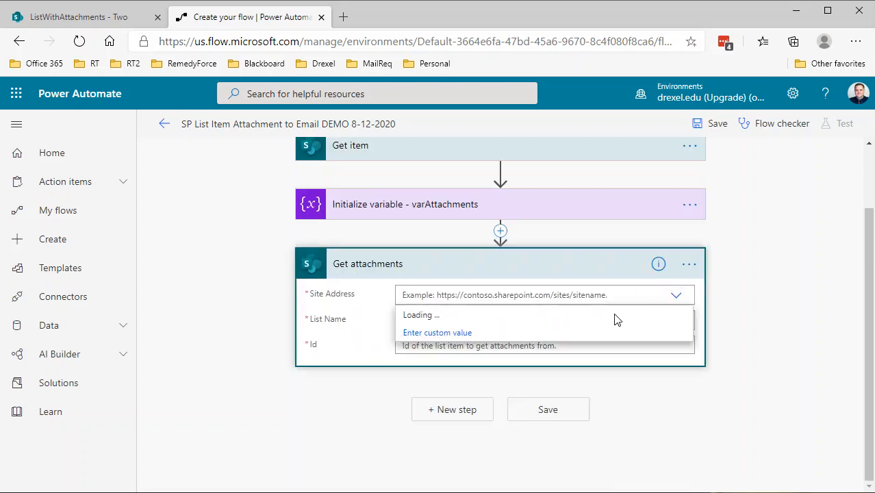
left_click(499, 474)
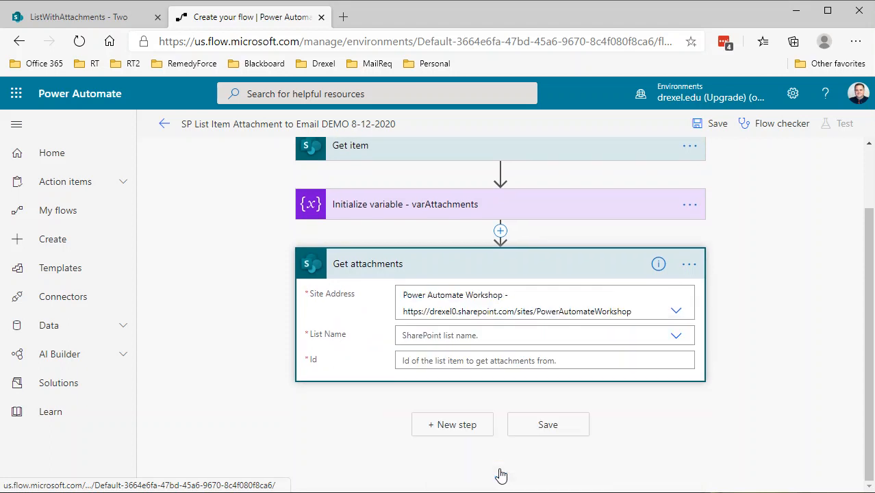
left_click(486, 342)
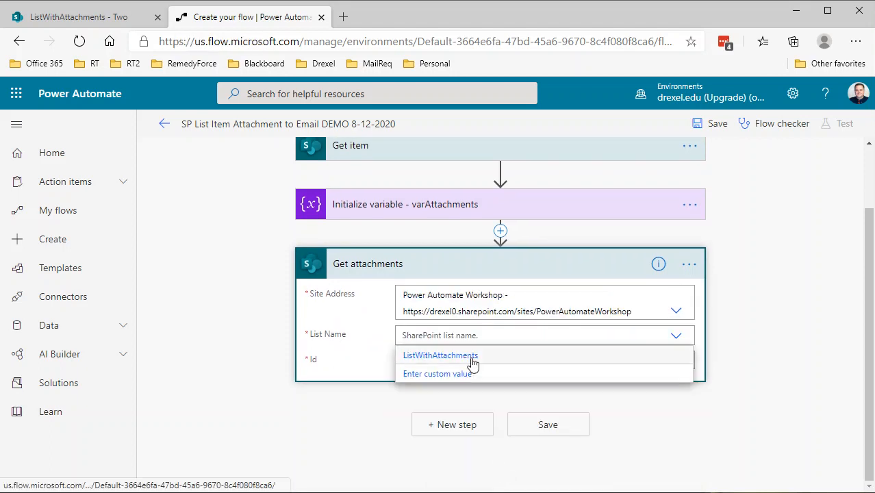
left_click(479, 354)
Step: Fill the Get attachments Id with the selected item's ID dynamic content
left_click(469, 360)
scroll(636, 438, "down", 3)
left_click(659, 317)
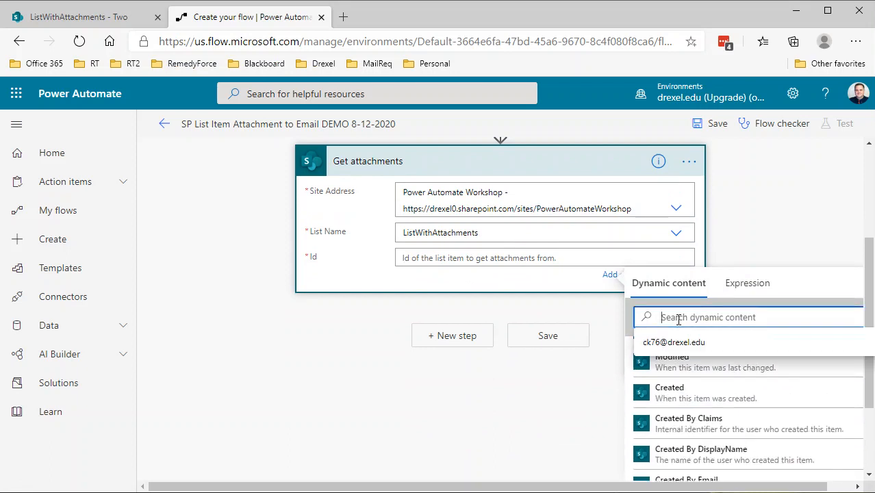
type("ied")
key("BackSpace")
key("BackSpace")
type("d")
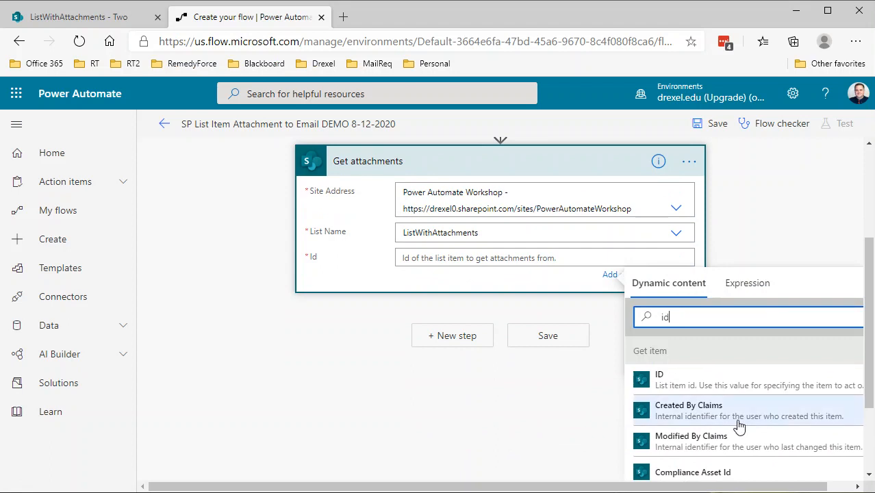
scroll(736, 383, "down", 3)
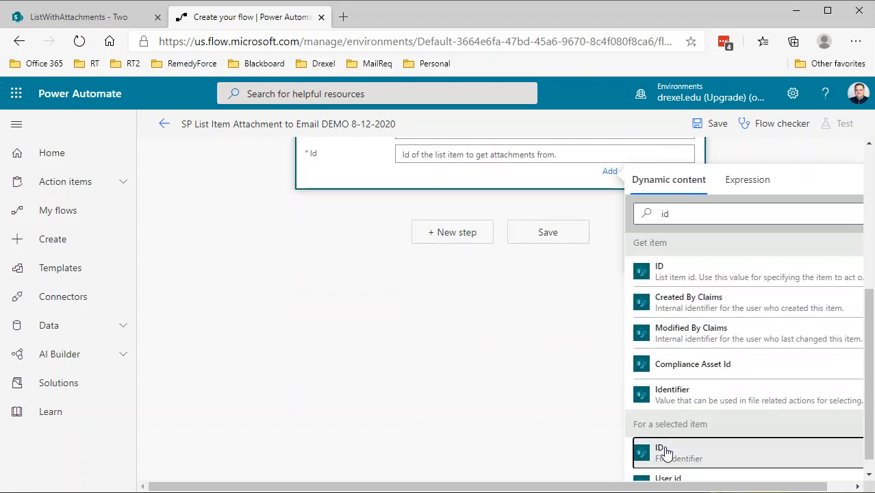
left_click(667, 452)
scroll(548, 384, "up", 2)
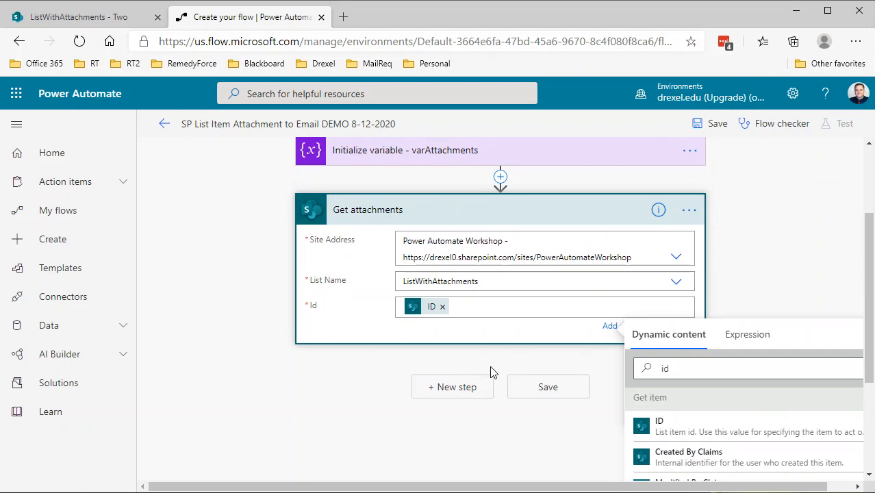
Step: Add a SharePoint Get attachment content action as a new step
left_click(455, 387)
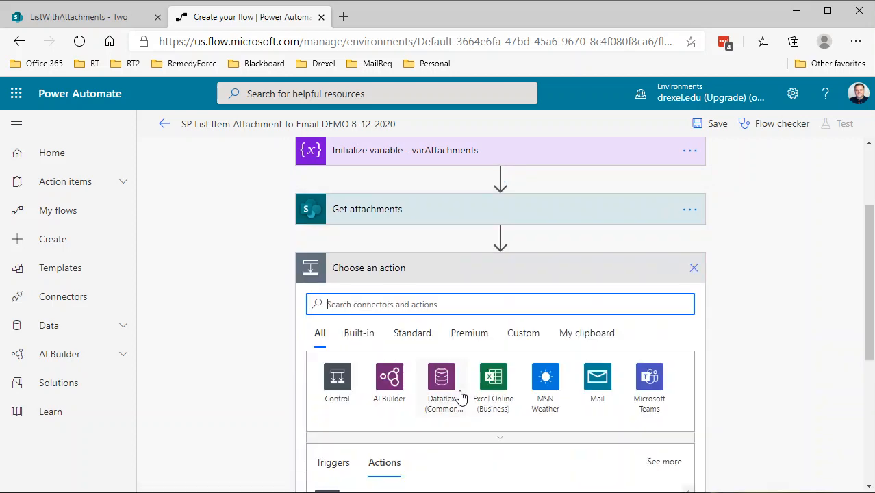
type("get attachments")
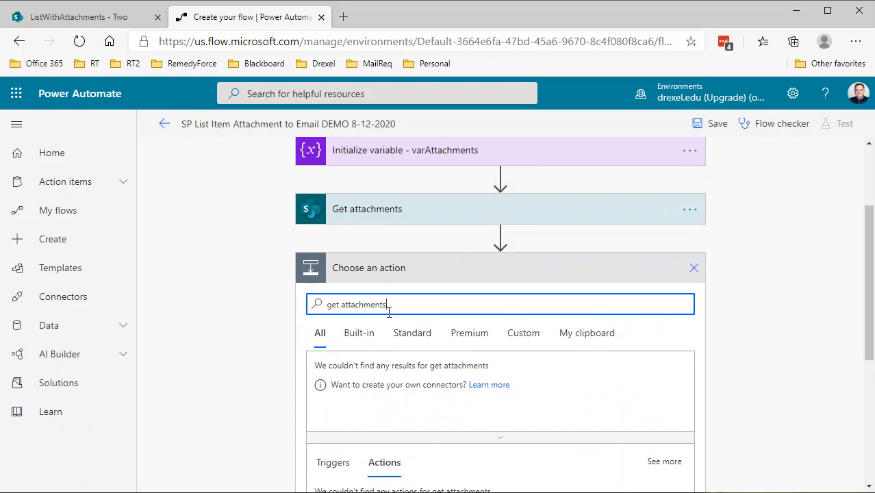
scroll(390, 315, "down", 2)
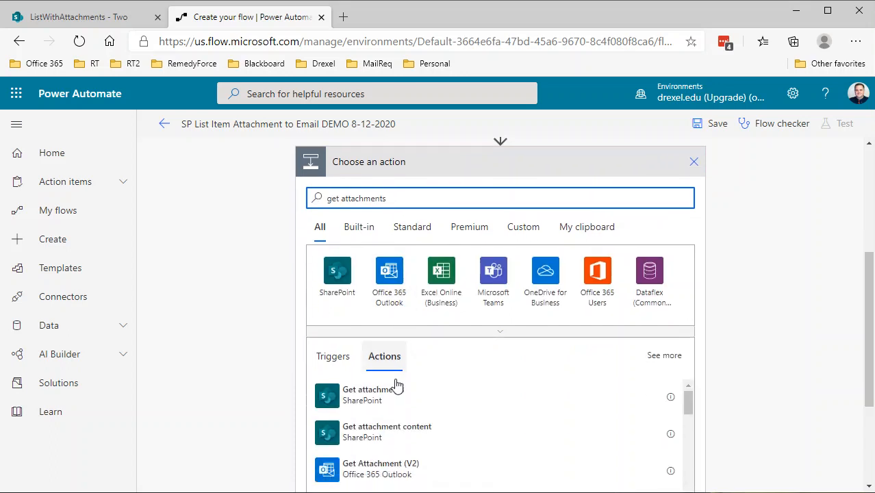
left_click(363, 433)
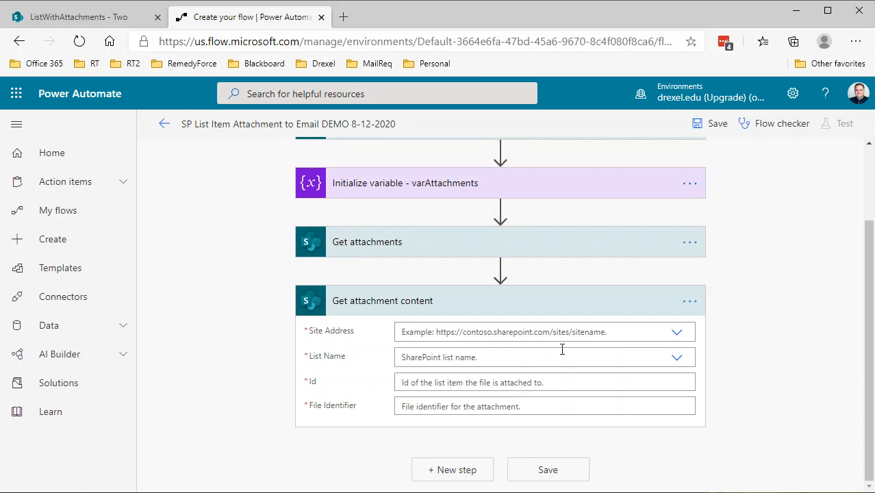
Step: Set Get attachment content's site address to Power Automate Workshop and list name to ListWithAttachments
left_click(675, 333)
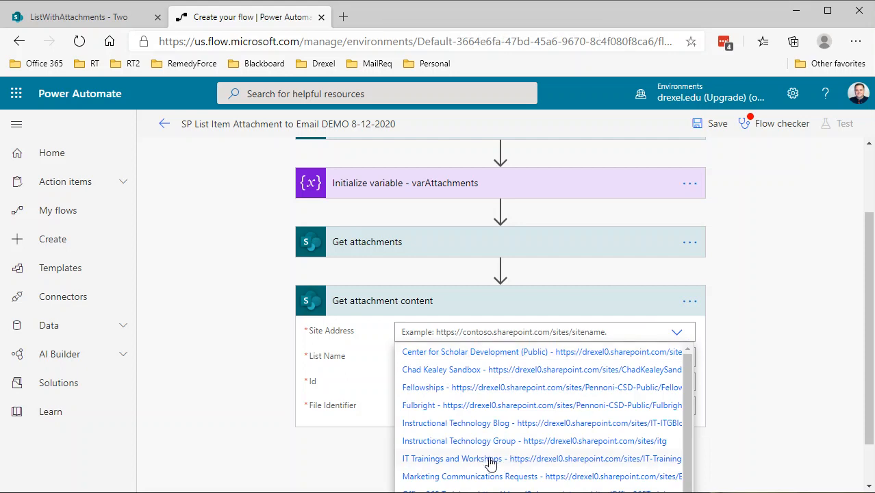
scroll(478, 435, "down", 1)
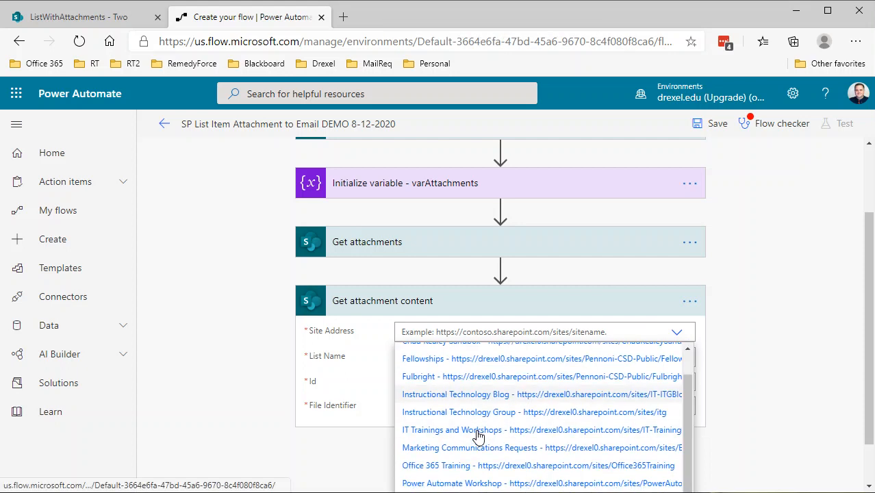
left_click(497, 483)
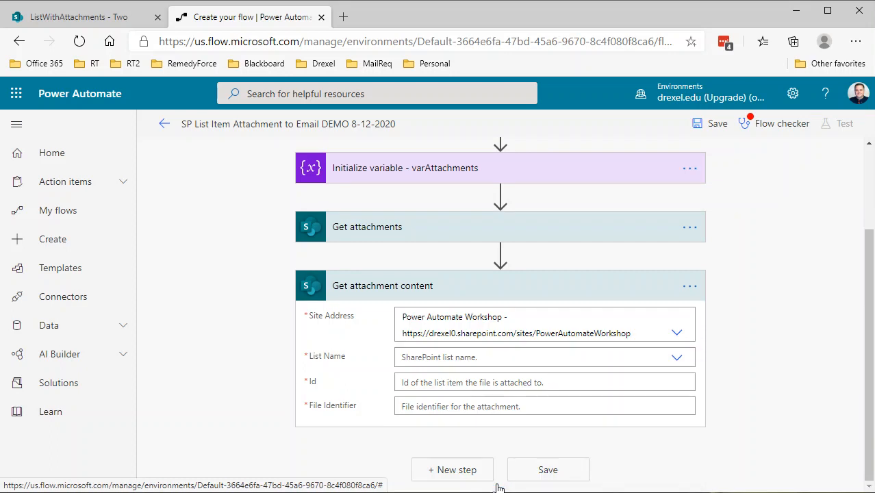
left_click(494, 357)
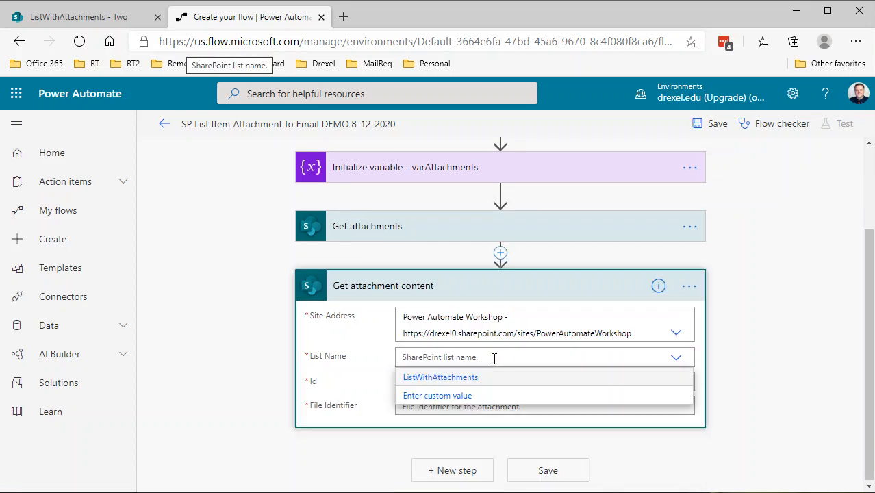
left_click(433, 378)
Step: Fill Id with the item ID and File Identifier with the Id from Get attachments, wrapping it in Apply to each
left_click(466, 384)
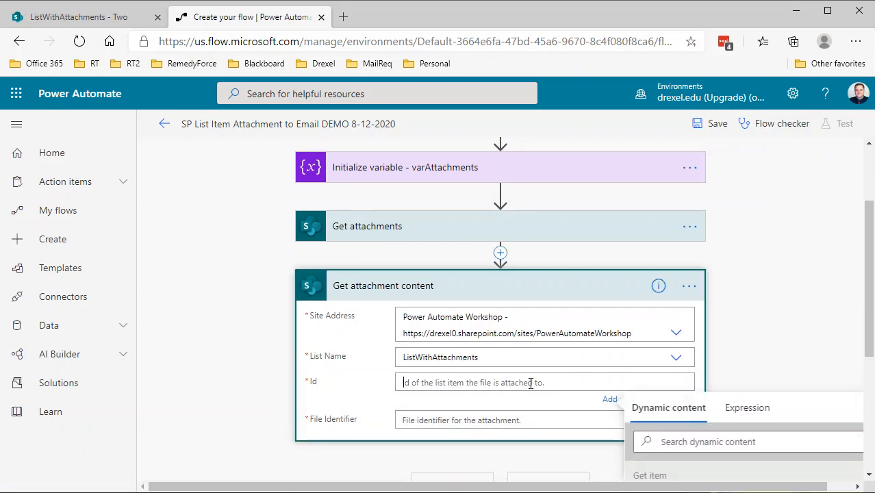
left_click(638, 408)
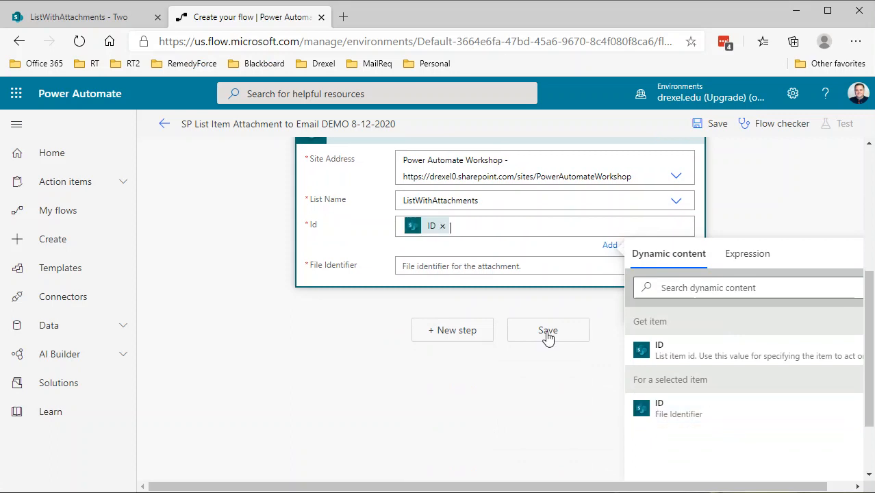
left_click(438, 267)
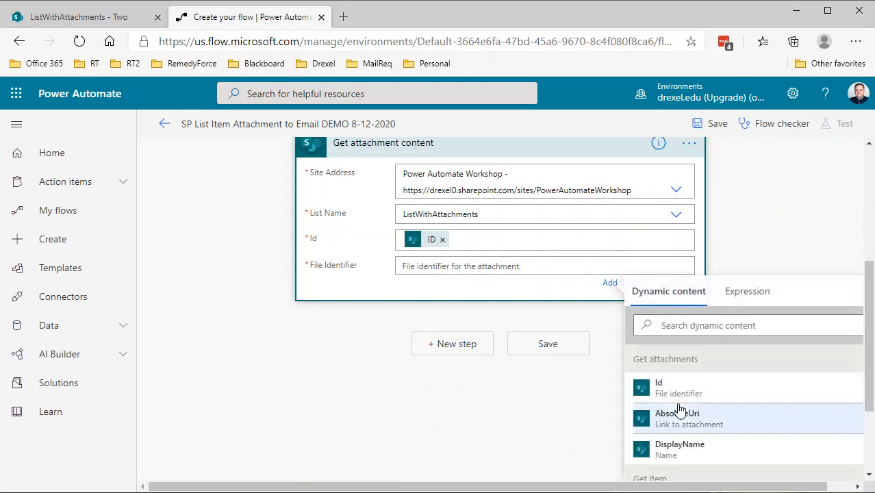
scroll(504, 348, "up", 2)
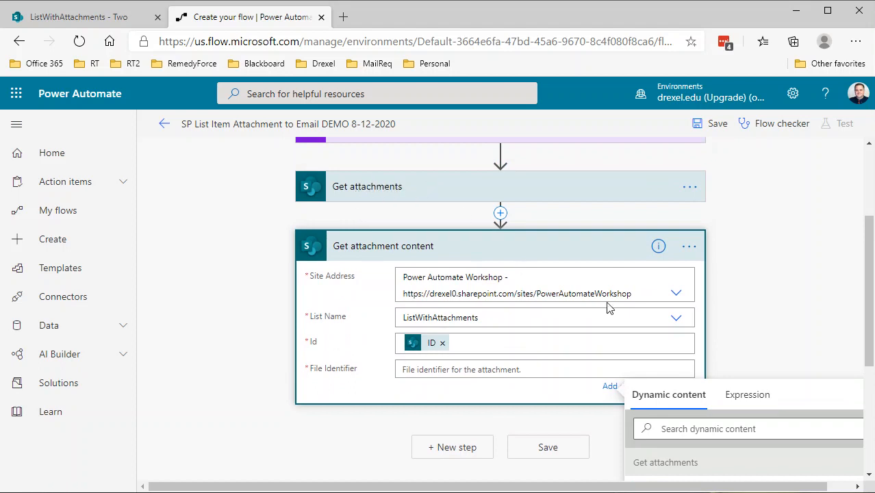
scroll(664, 324, "down", 3)
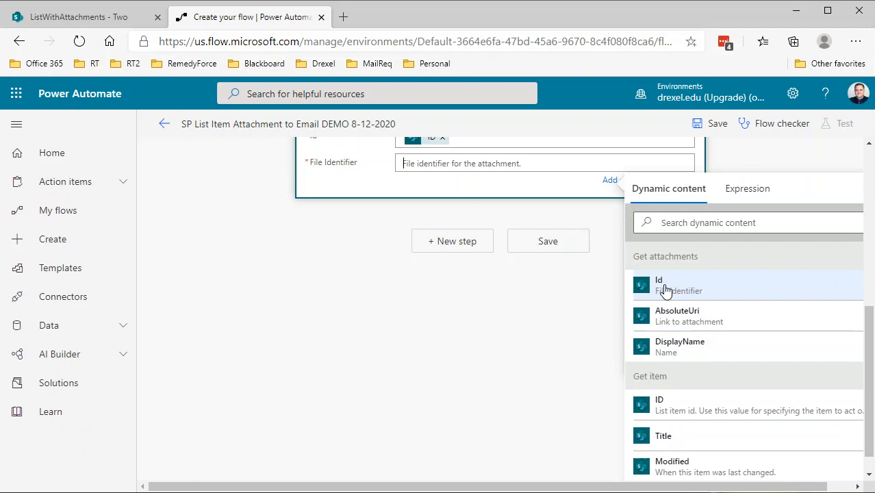
left_click(665, 290)
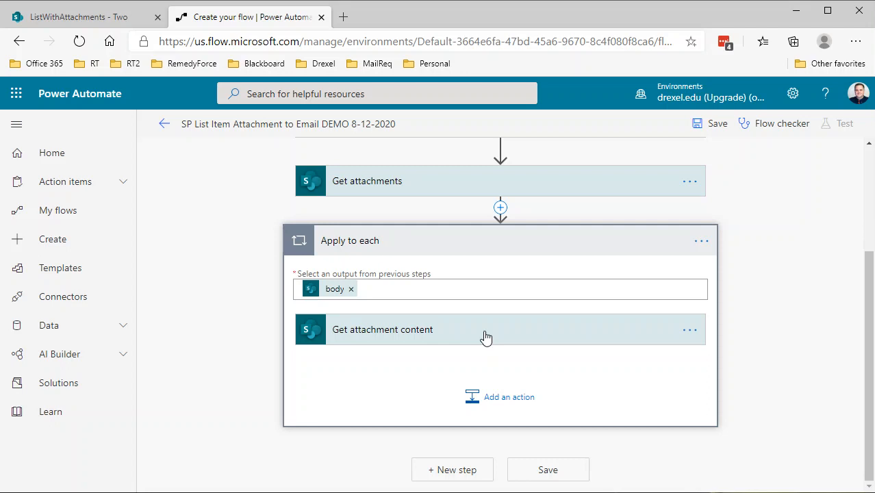
Step: Add an Append to array variable action inside the Apply to each loop after Get attachment content
left_click(495, 403)
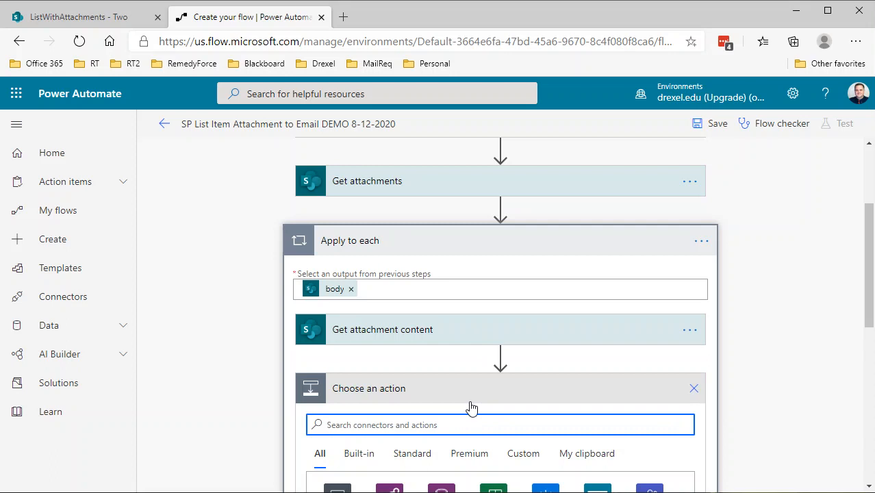
type("appe")
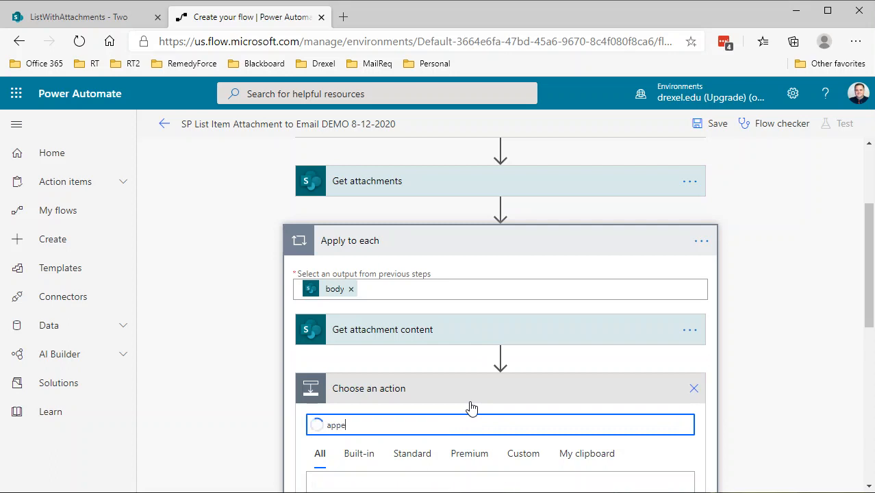
type("nd to")
scroll(465, 402, "down", 3)
scroll(445, 385, "down", 3)
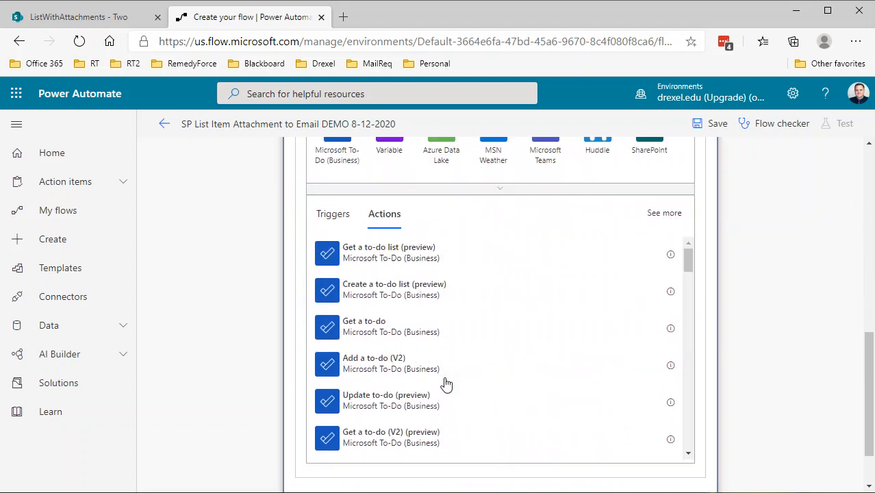
scroll(447, 378, "up", 3)
key("BackSpace")
key("BackSpace")
key("BackSpace")
key("BackSpace")
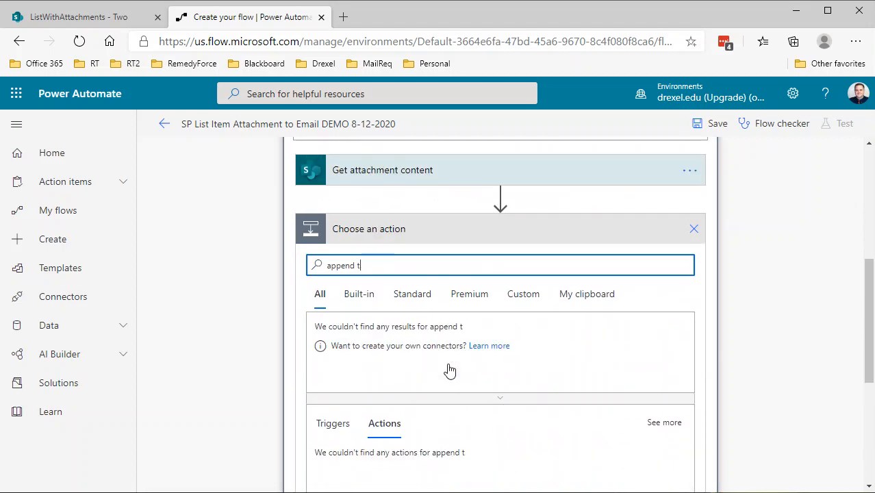
scroll(449, 370, "down", 2)
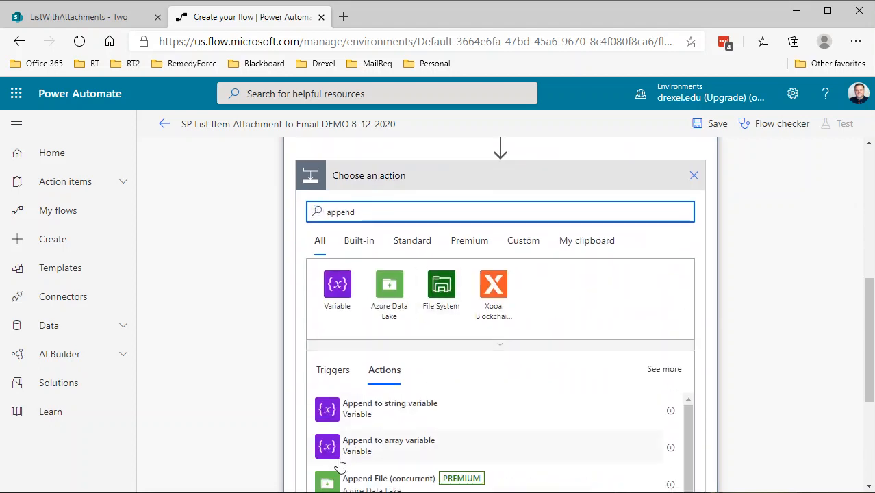
left_click(349, 453)
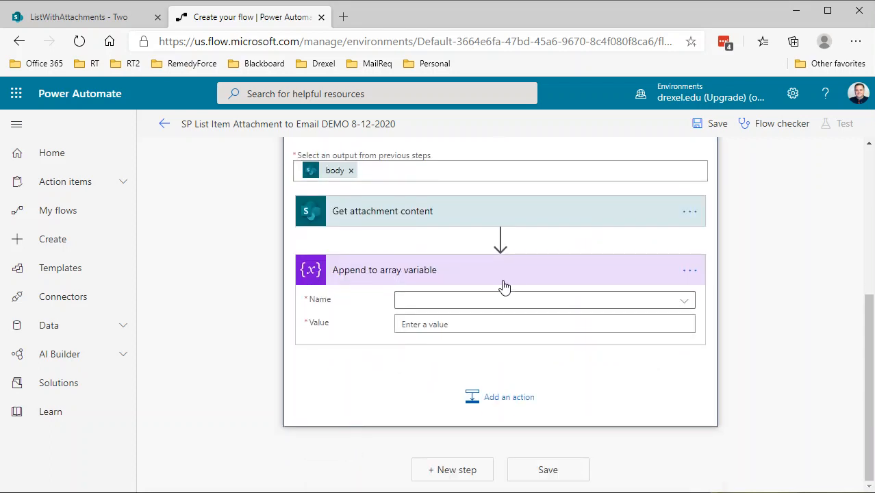
Step: Select varAttachments as the variable to append to
left_click(508, 301)
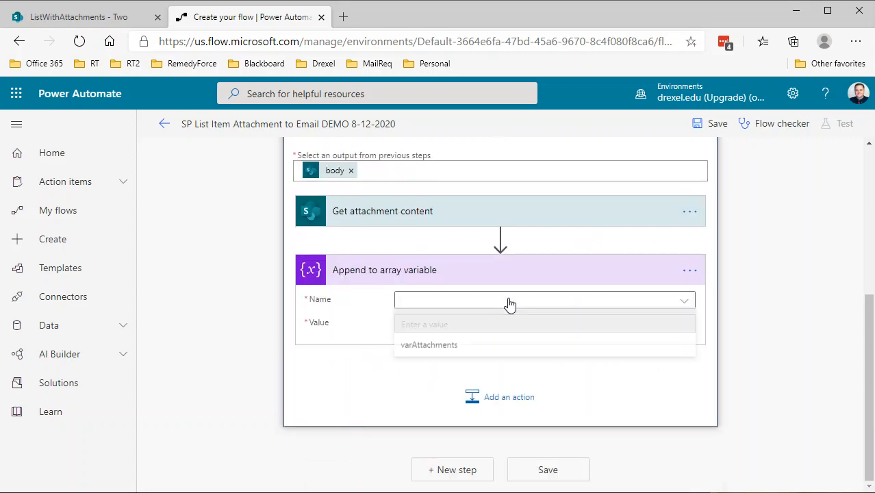
left_click(457, 307)
left_click(454, 348)
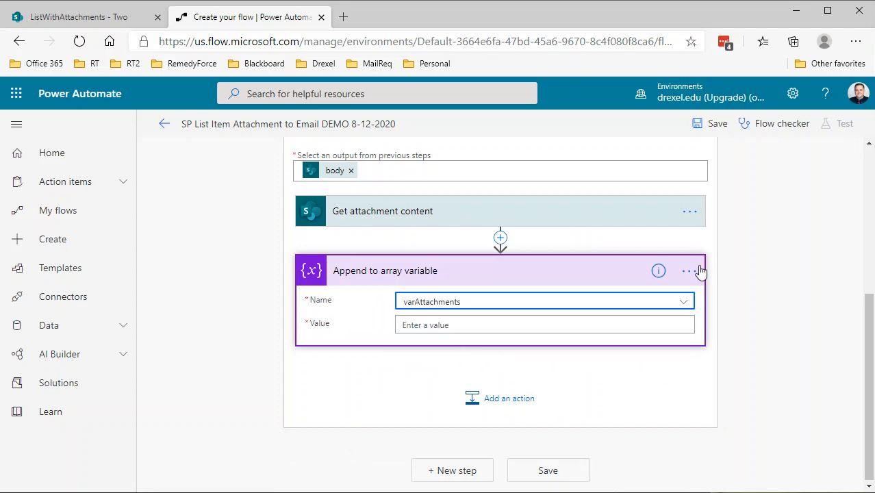
Step: Rename the action to 'Append to array variable - varAttachments'
left_click(689, 271)
left_click(744, 293)
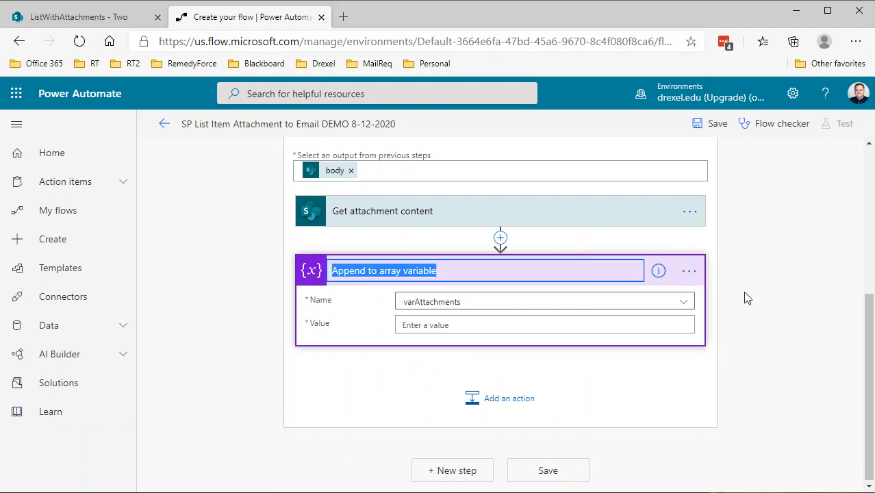
left_click(540, 269)
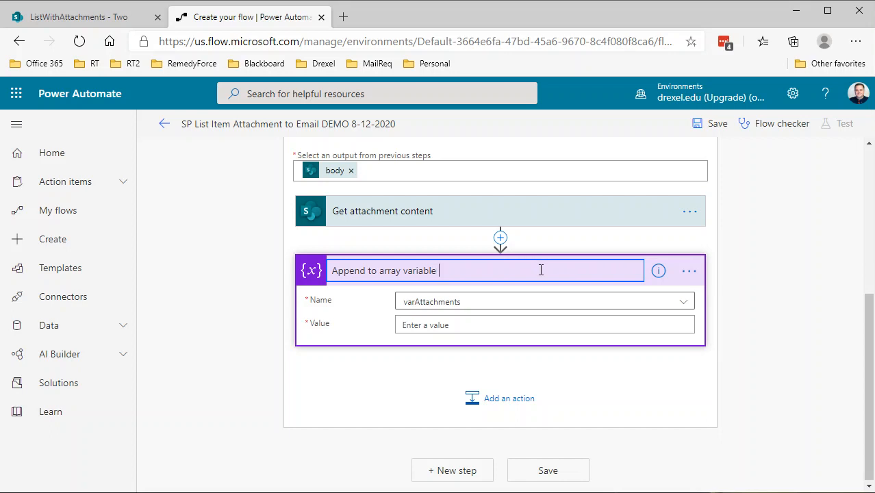
type("varAttachments")
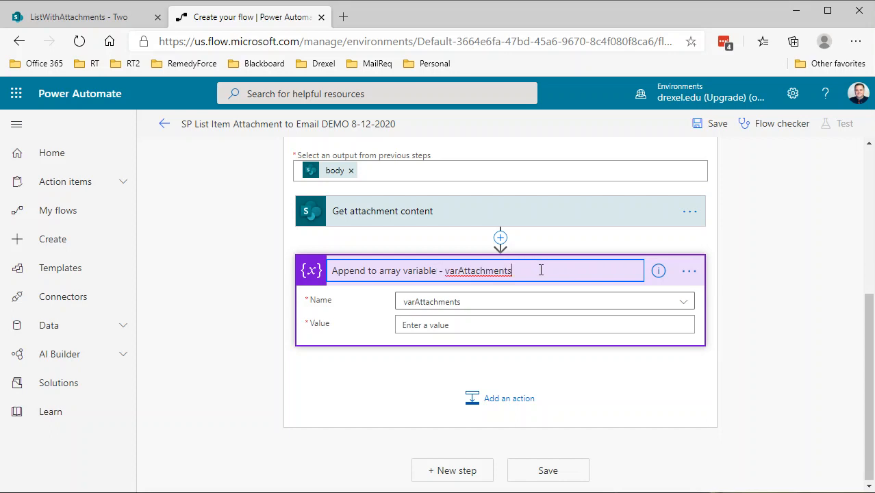
key("Return")
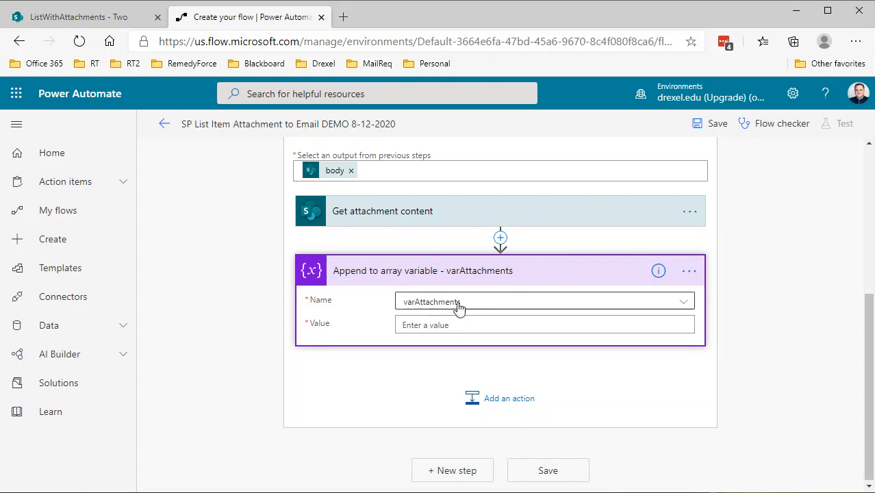
Step: Start the Append value as a JSON object with a "Name" key set to DisplayName from Get attachments
left_click(458, 324)
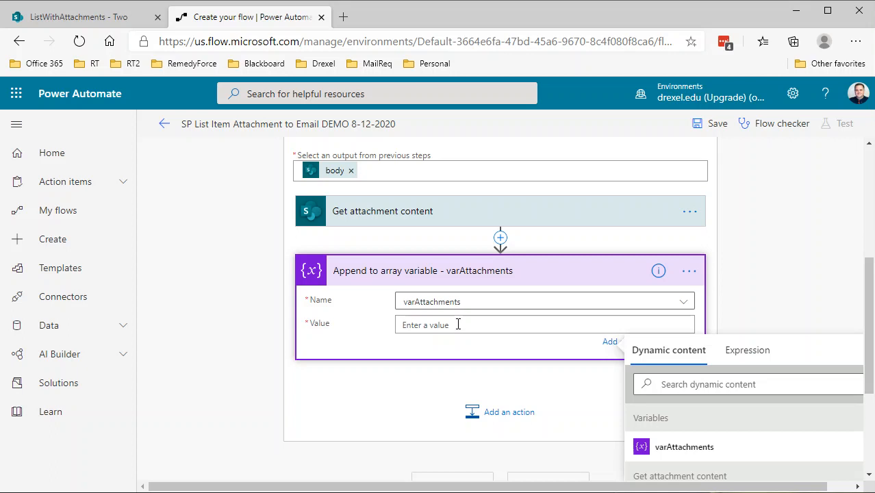
type("{")
key("Return")
key("Return")
type("}")
key("Up")
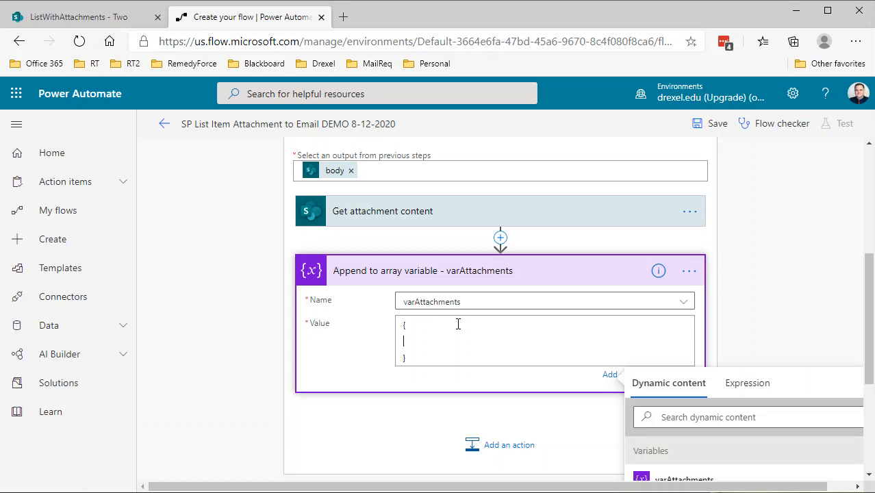
type("\"Name\":")
scroll(726, 353, "down", 3)
scroll(726, 387, "down", 3)
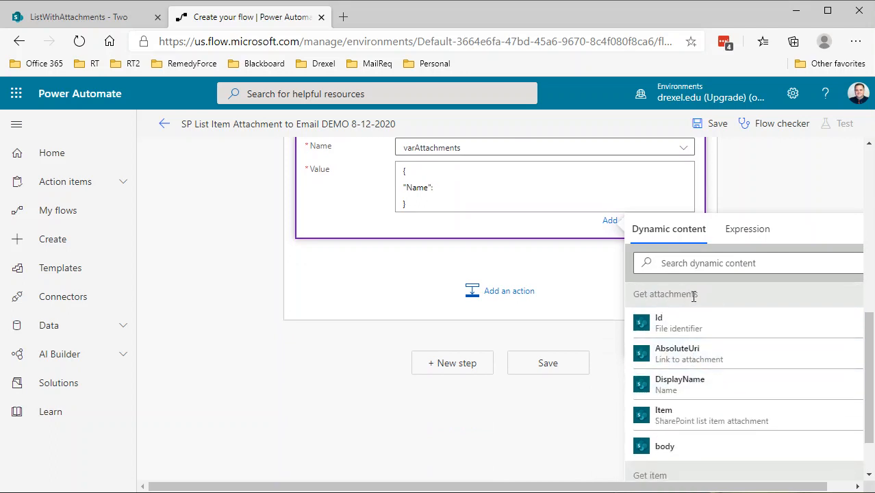
left_click(672, 387)
left_click(529, 195)
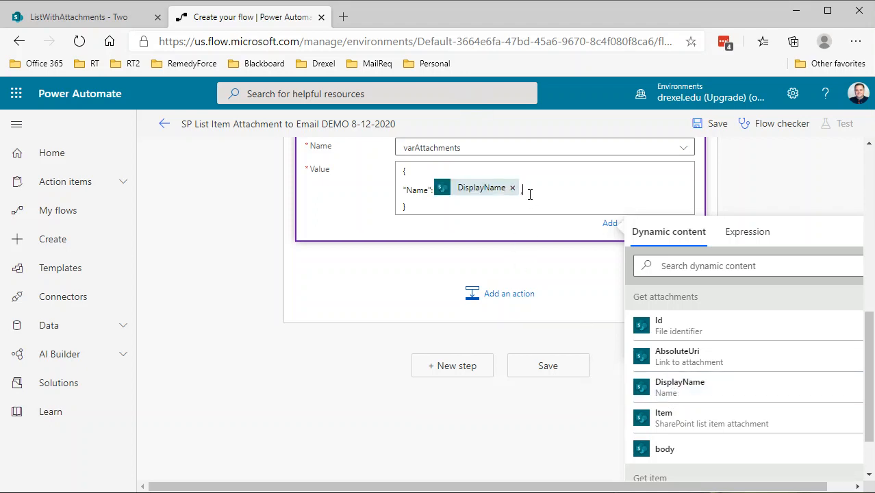
Step: Add a "ContentBytes" key to the JSON value, set to Attachment Content from Get attachment content
type(",")
key("Return")
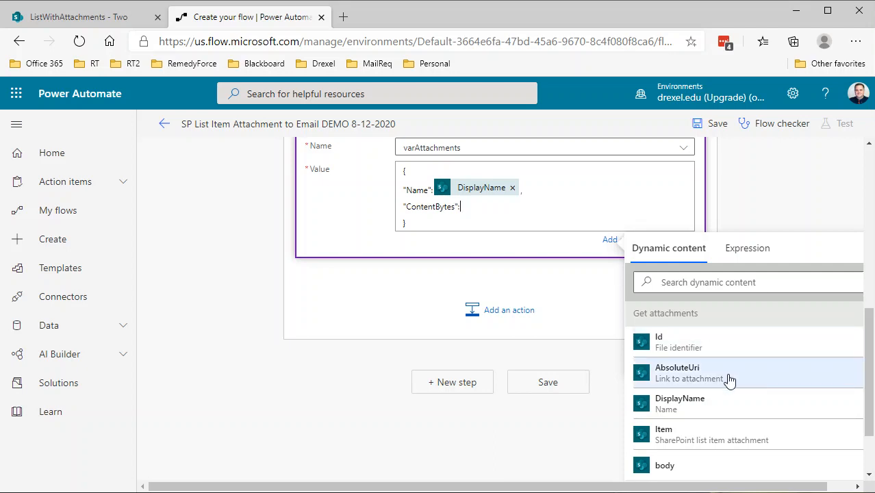
scroll(717, 413, "up", 2)
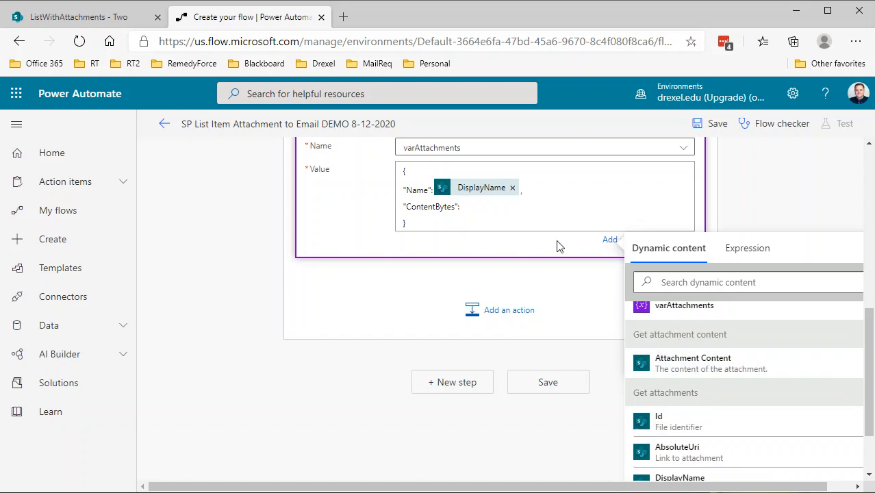
scroll(518, 273, "up", 3)
left_click(462, 360)
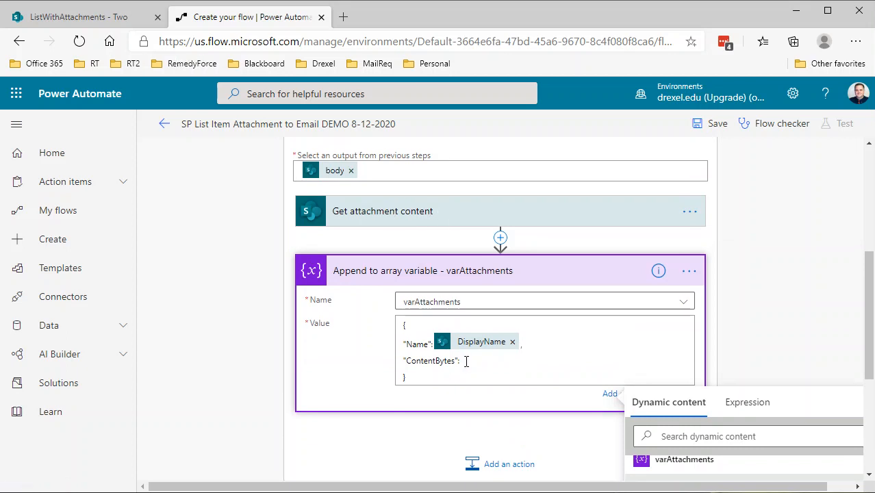
scroll(691, 415, "down", 2)
left_click(702, 418)
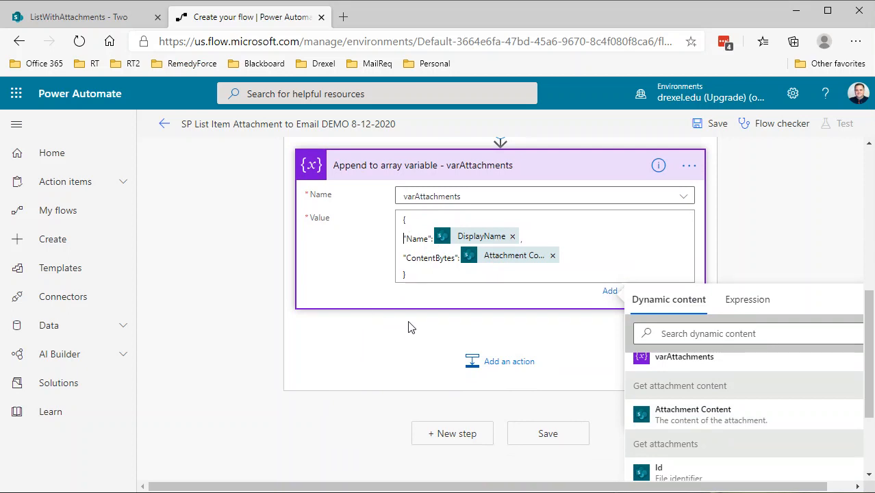
scroll(395, 332, "up", 2)
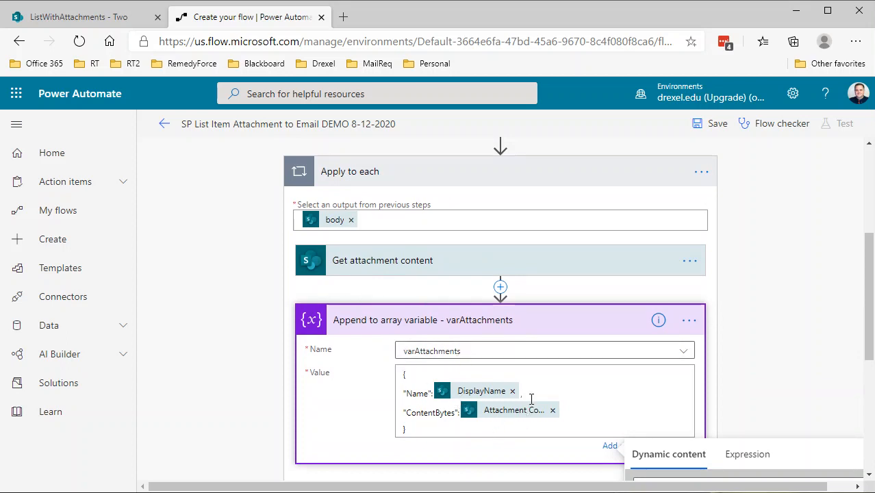
scroll(540, 441, "down", 2)
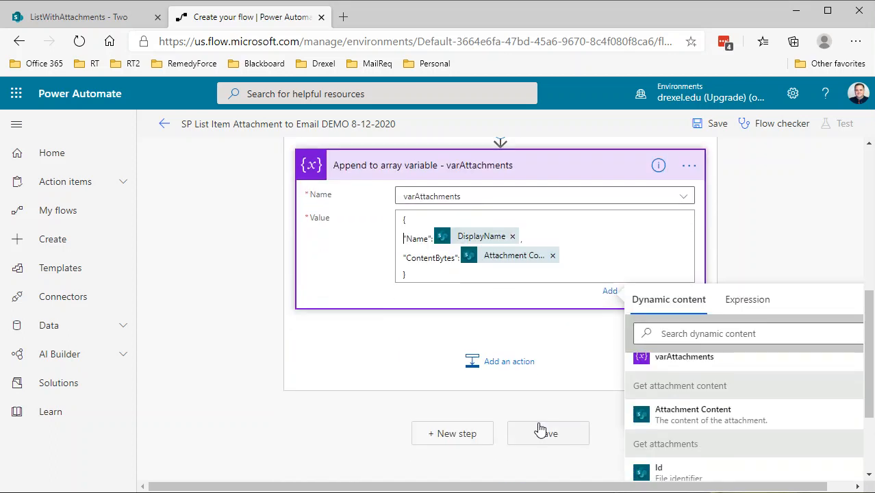
scroll(489, 410, "up", 4)
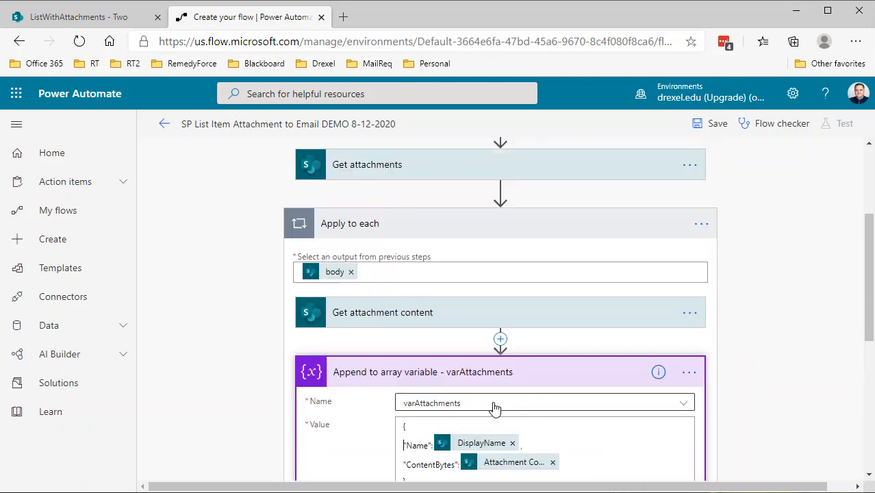
scroll(496, 406, "down", 5)
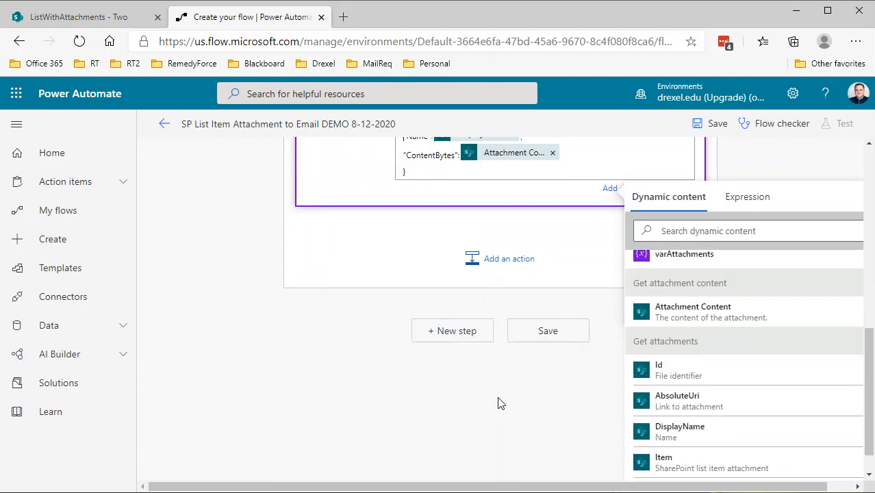
left_click(466, 339)
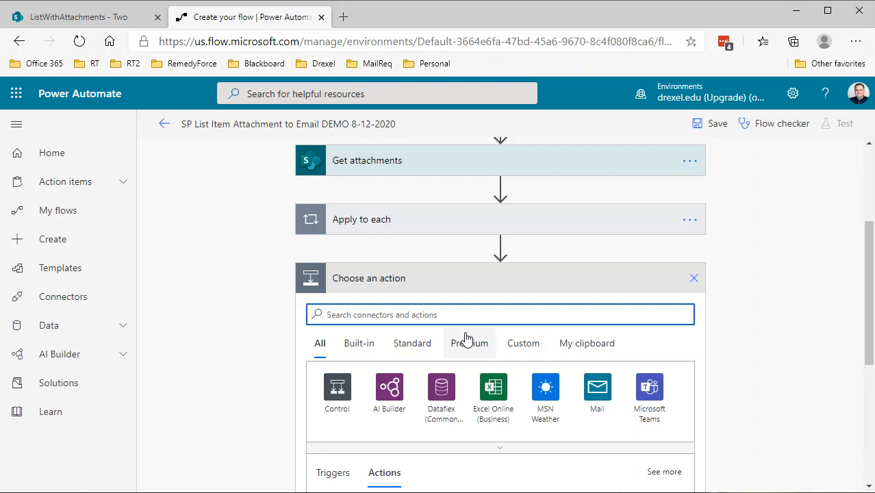
type("send email")
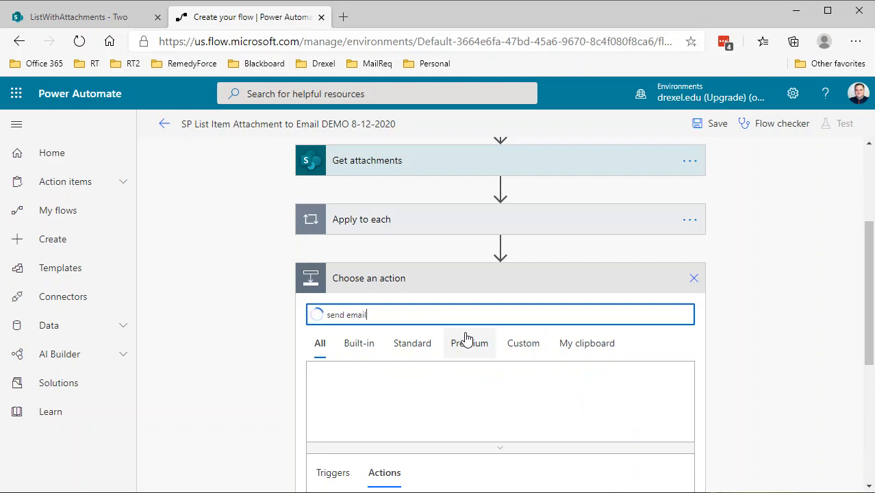
scroll(481, 338, "down", 3)
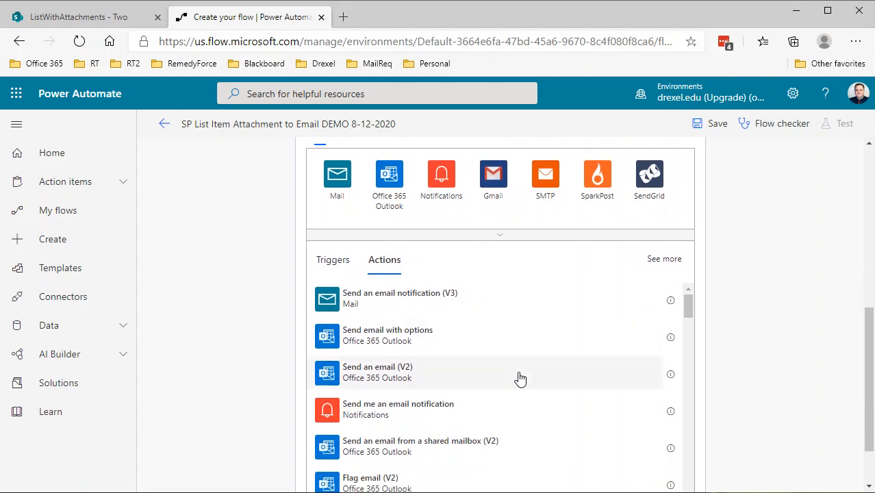
left_click(377, 304)
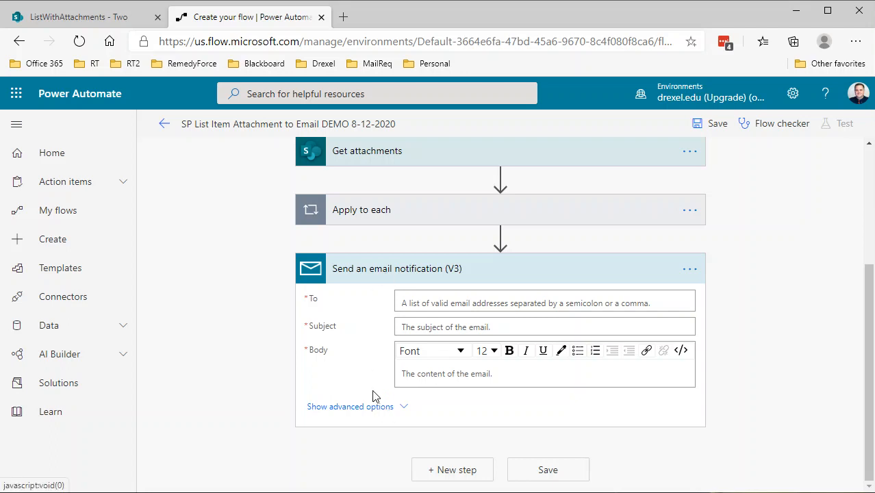
left_click(375, 411)
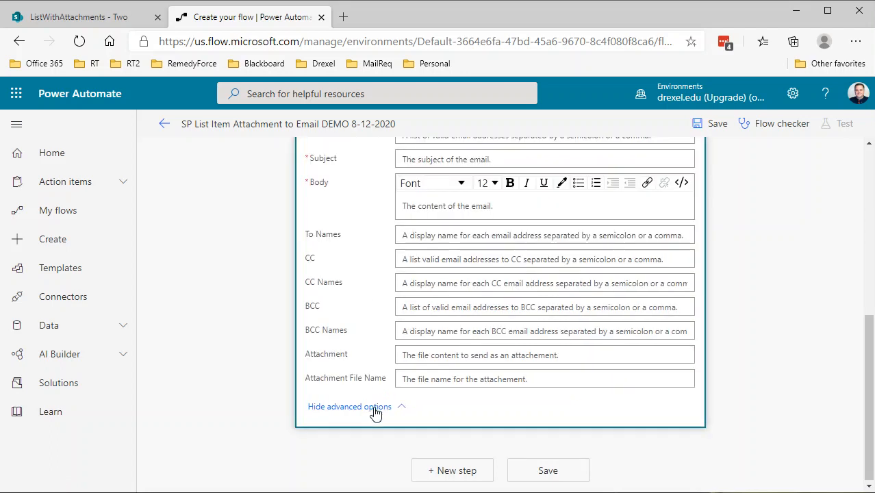
left_click(449, 354)
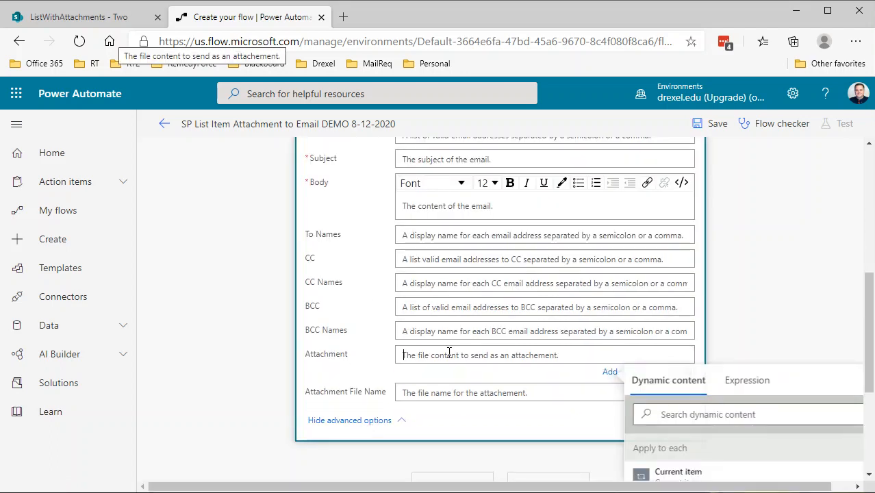
scroll(781, 415, "down", 2)
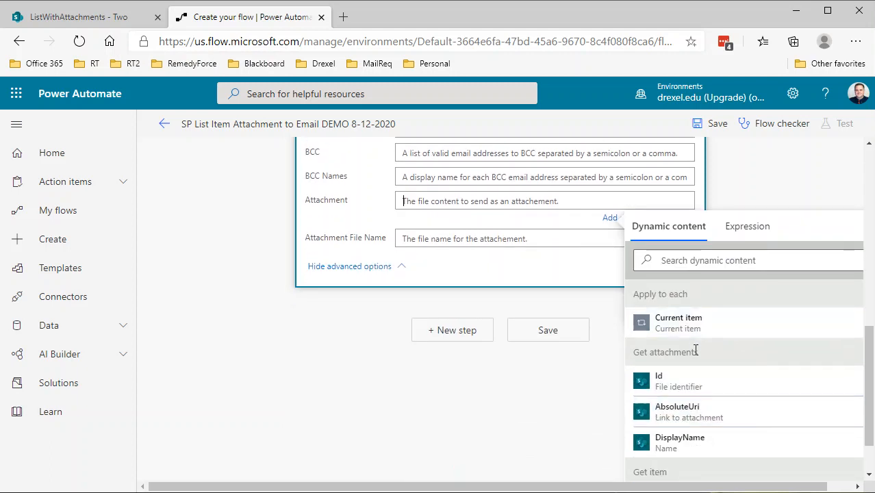
left_click(525, 238)
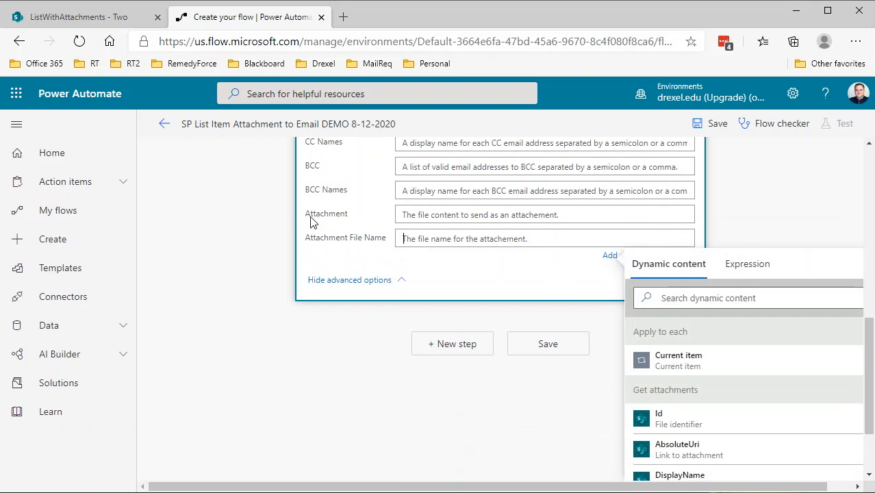
scroll(509, 332, "up", 2)
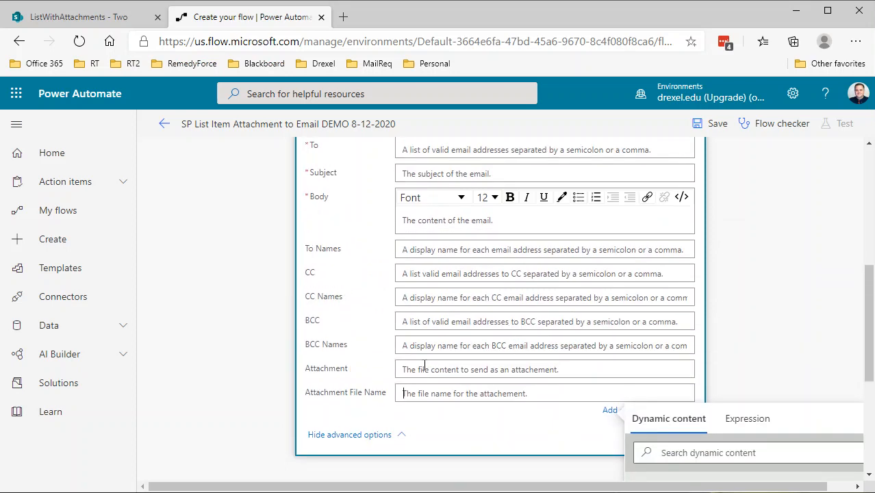
scroll(474, 368, "down", 1)
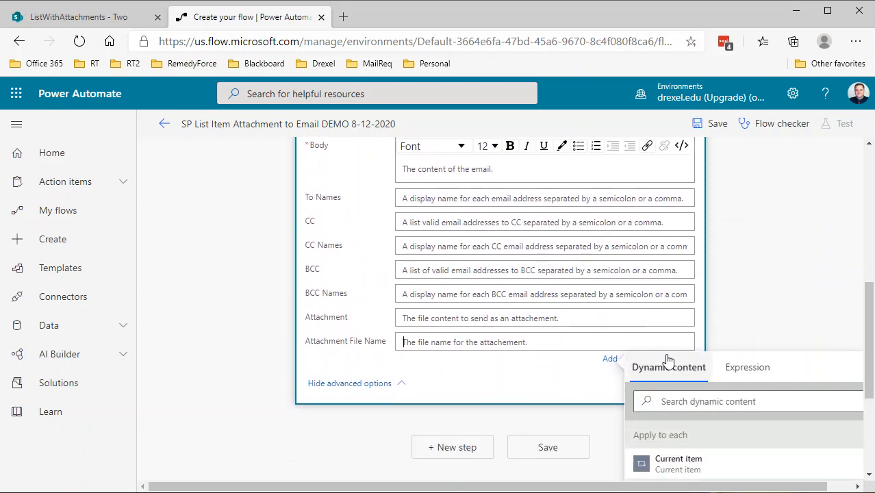
left_click(575, 376)
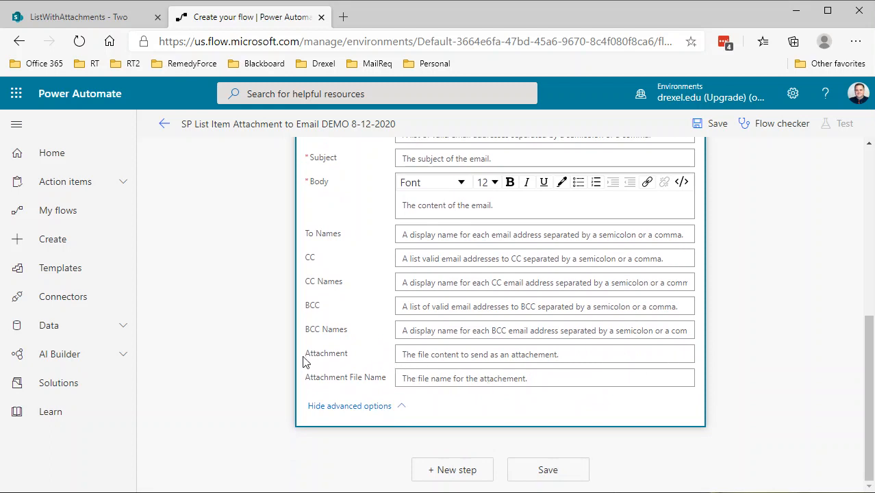
left_click(413, 355)
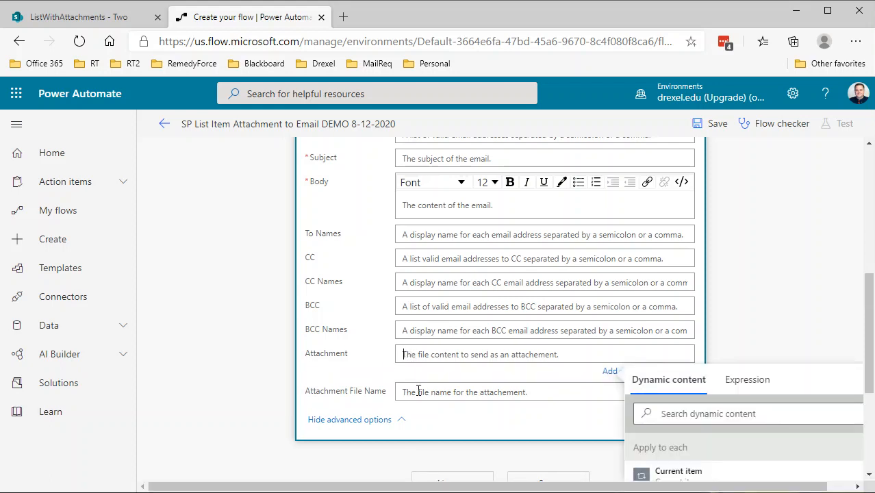
scroll(575, 342, "up", 3)
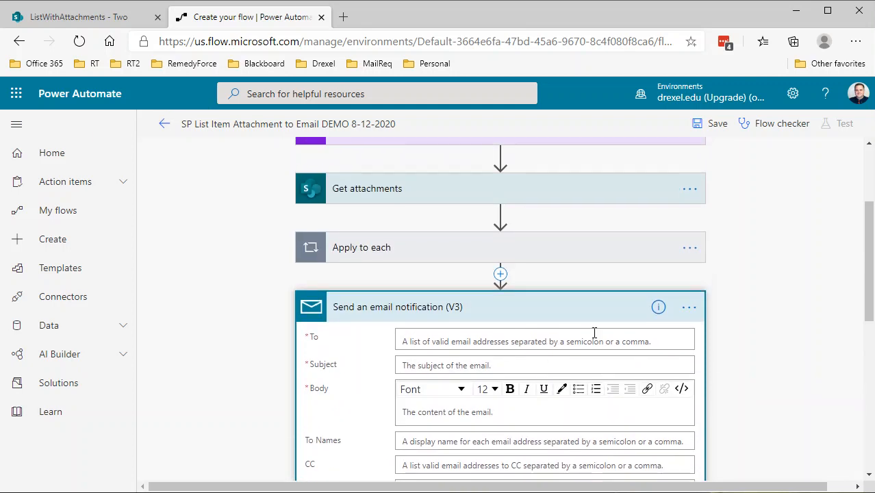
left_click(689, 309)
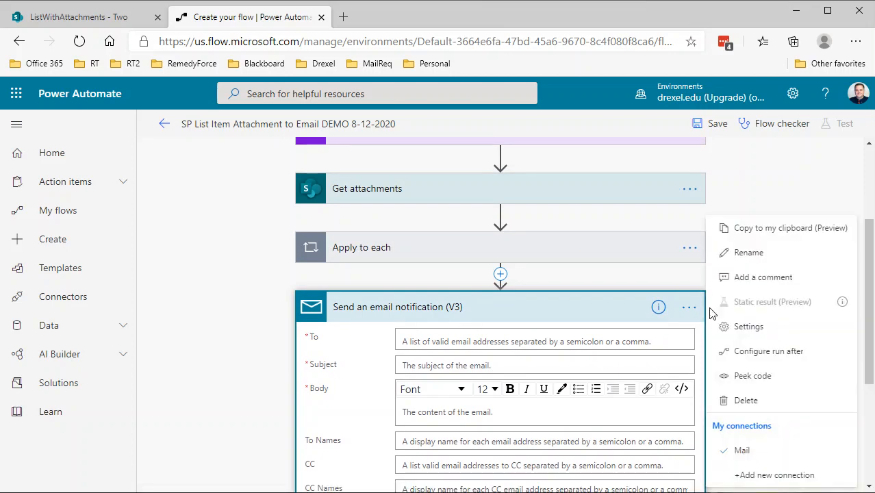
left_click(739, 402)
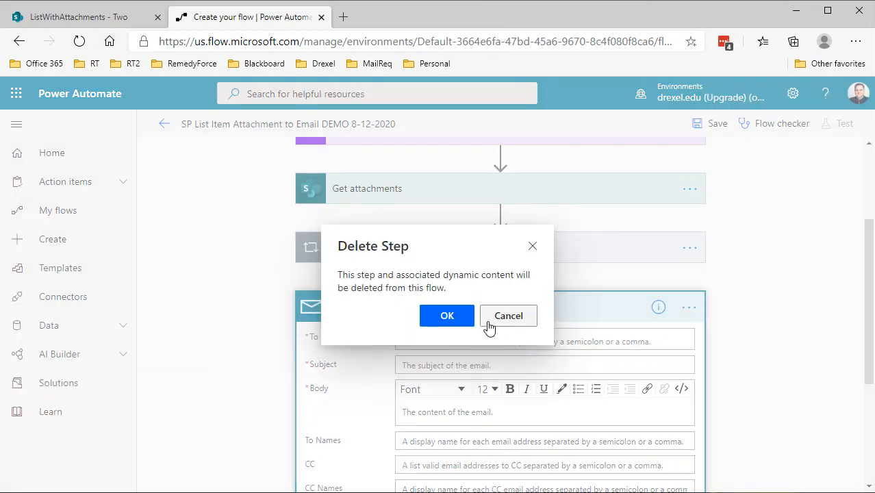
left_click(447, 315)
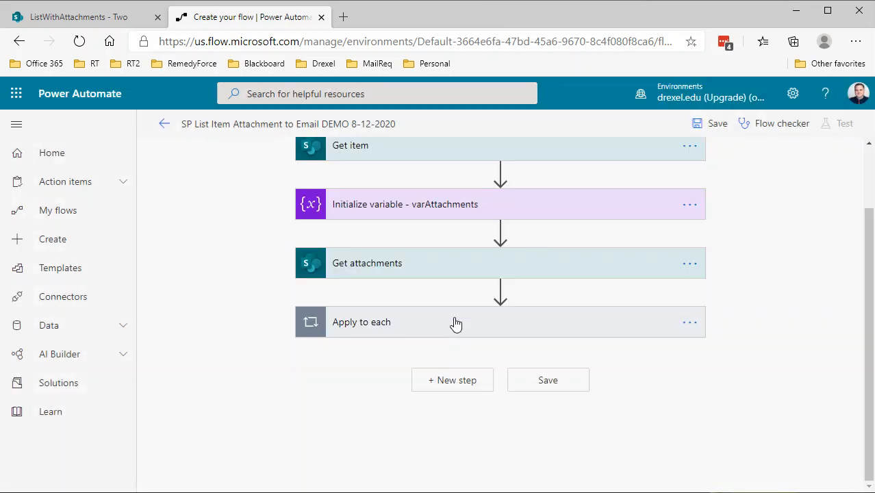
Step: Add an SMTP Send Email (V3) action after the Apply to each loop
left_click(466, 379)
type("se")
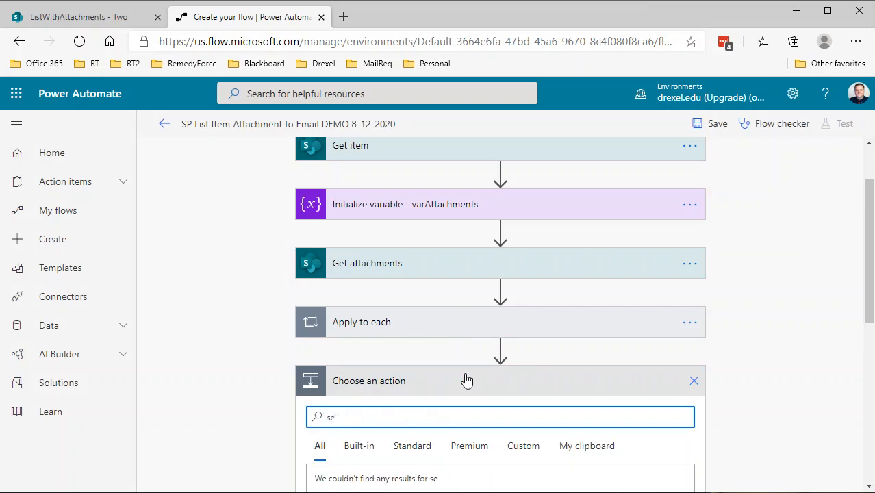
type("nd email")
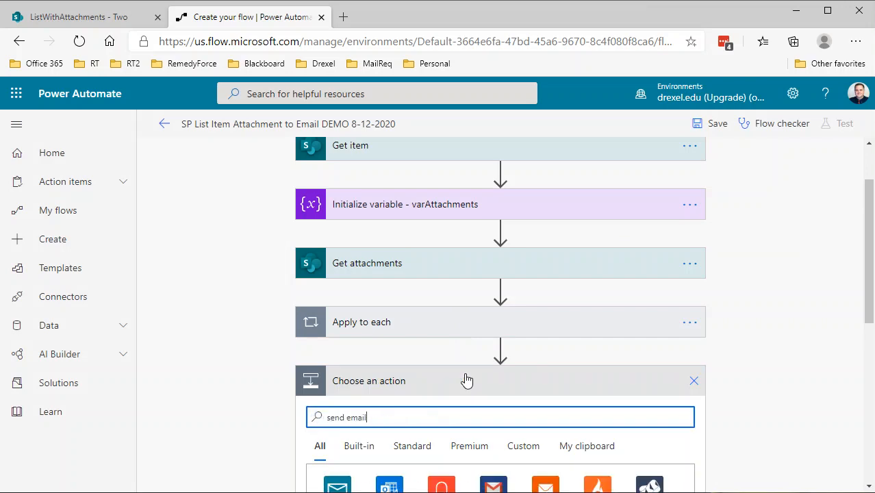
scroll(466, 373, "down", 2)
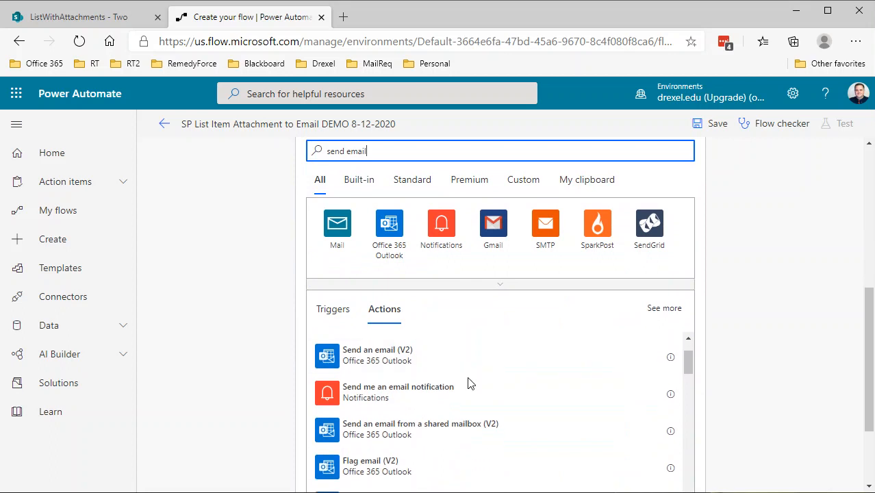
scroll(463, 427, "down", 1)
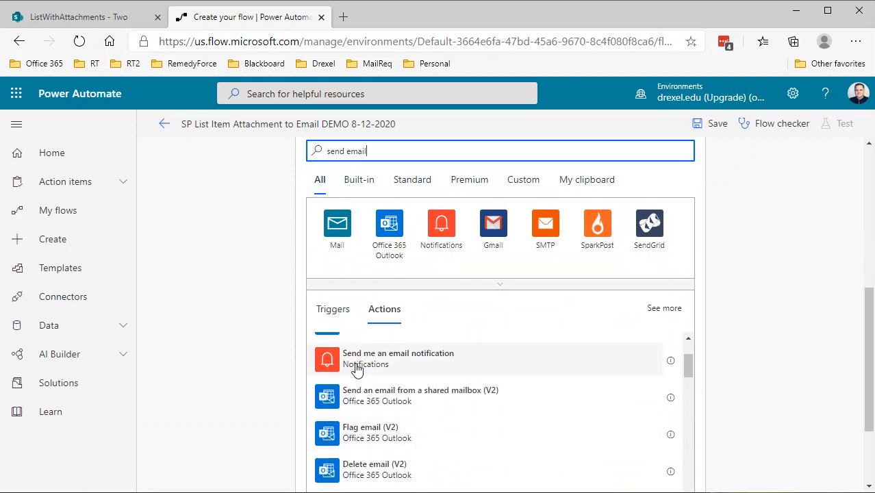
scroll(356, 368, "up", 1)
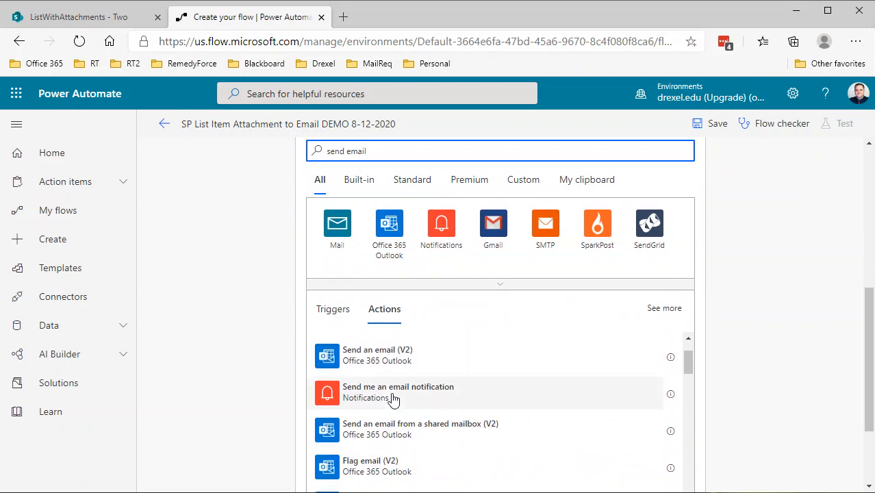
scroll(392, 398, "up", 1)
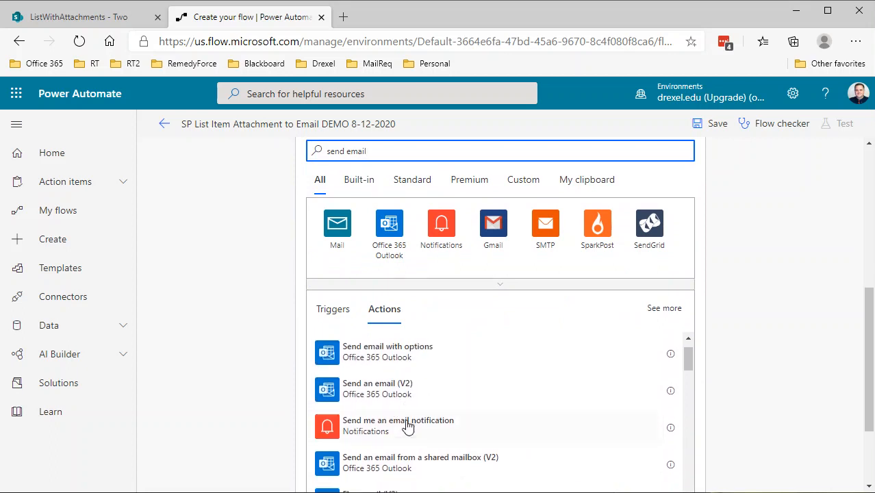
scroll(404, 423, "up", 1)
scroll(404, 422, "down", 2)
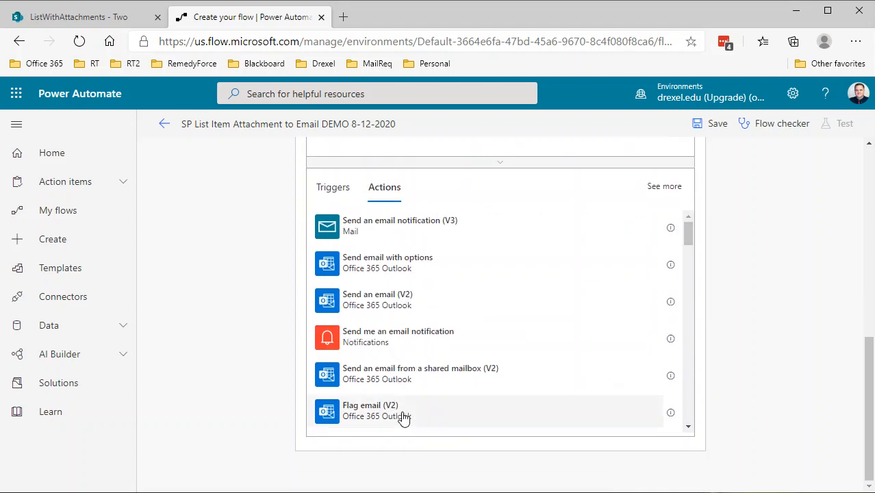
scroll(398, 353, "down", 6)
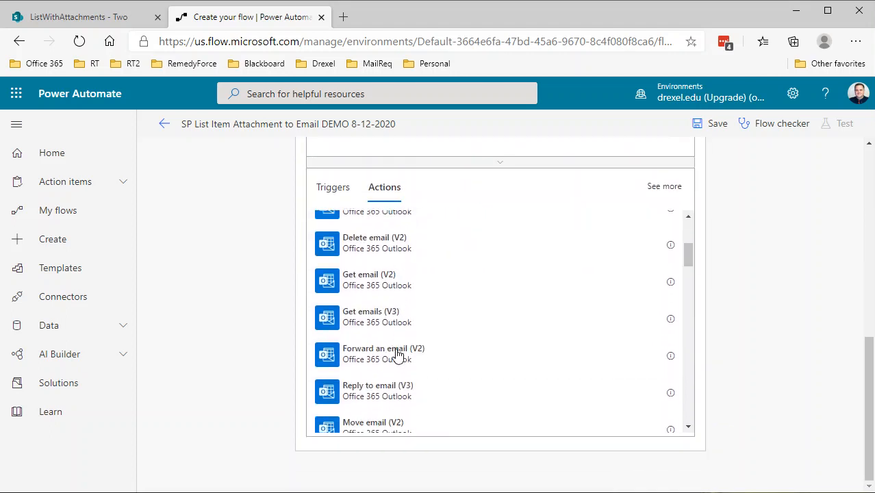
scroll(397, 354, "down", 4)
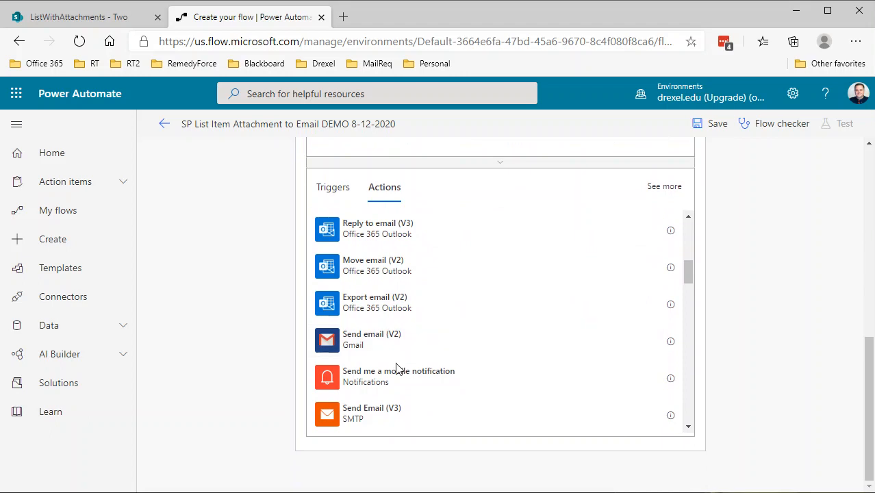
left_click(363, 425)
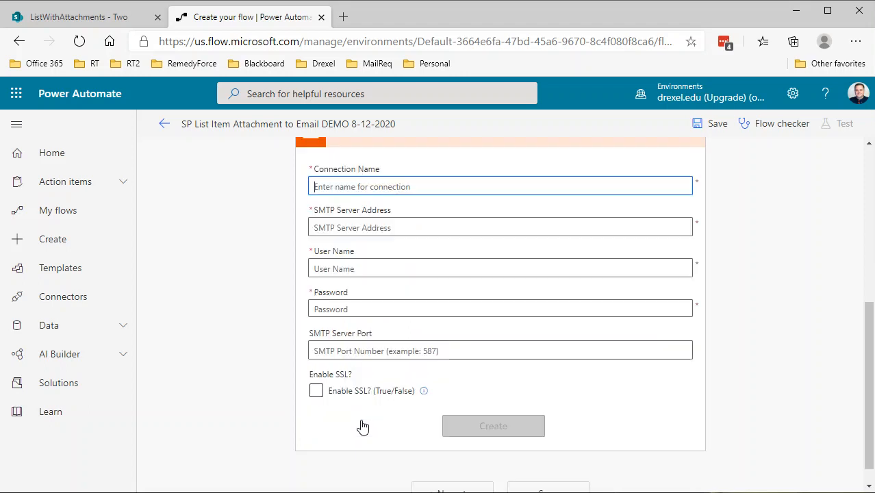
Step: Delete the SMTP action from the flow
scroll(380, 358, "up", 2)
scroll(386, 363, "down", 2)
scroll(393, 368, "up", 1)
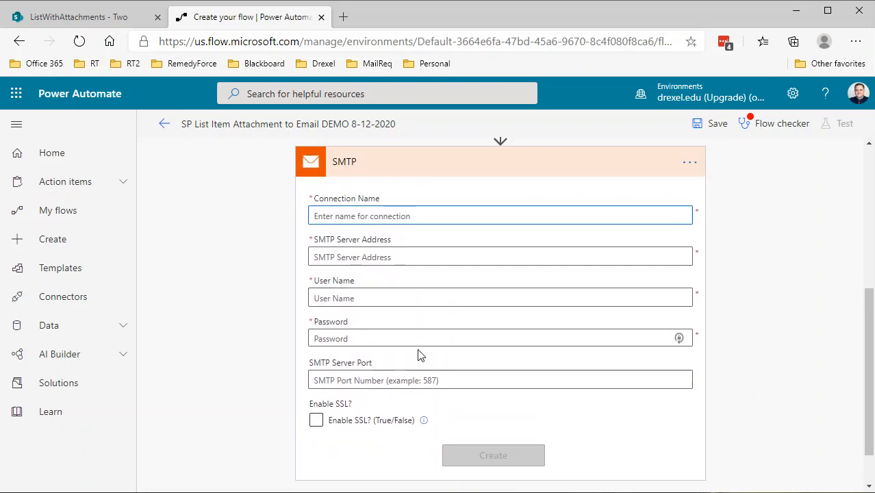
left_click(690, 165)
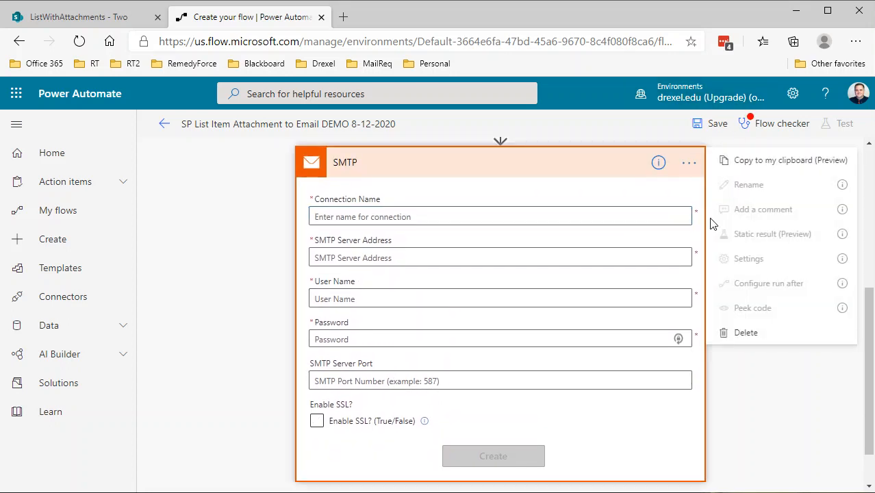
left_click(747, 331)
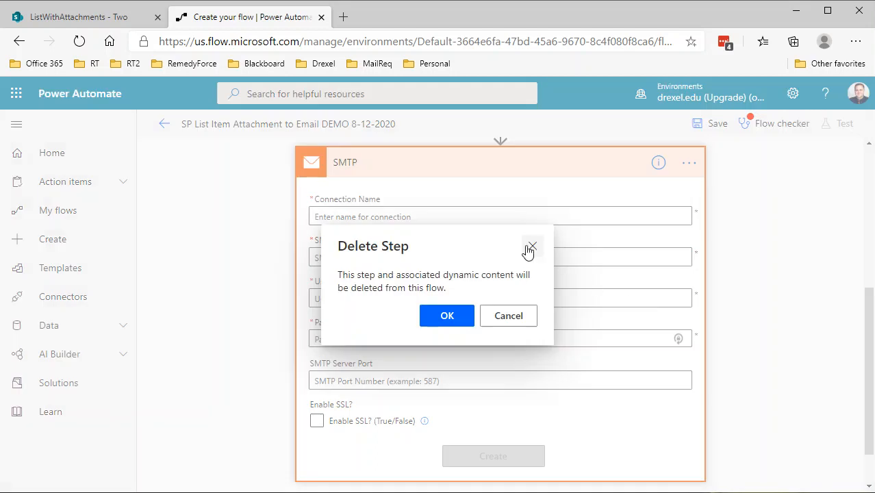
left_click(467, 315)
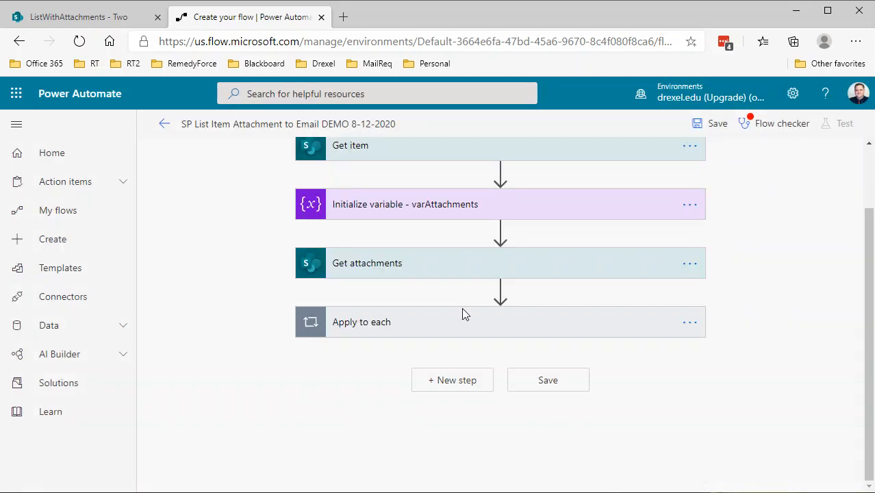
Step: Add a 'Send an email from a shared mailbox (V2)' action after the Apply to each loop
left_click(446, 383)
scroll(443, 380, "down", 4)
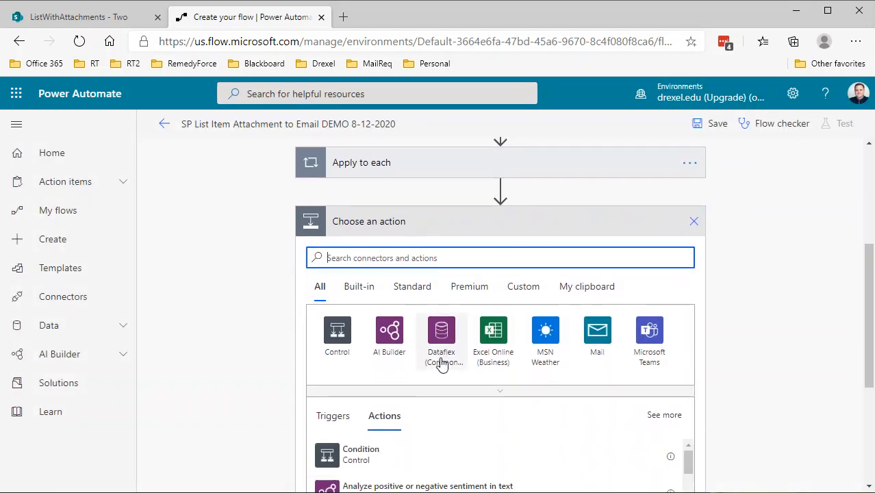
type("send")
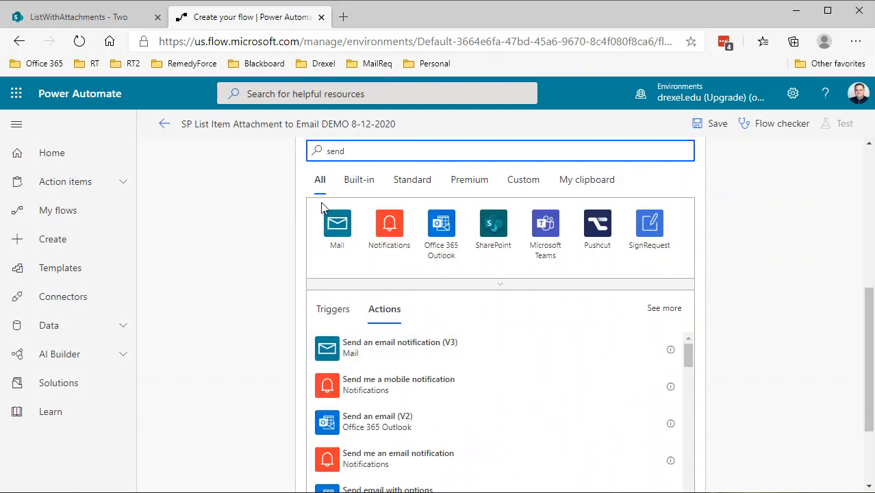
scroll(420, 388, "down", 3)
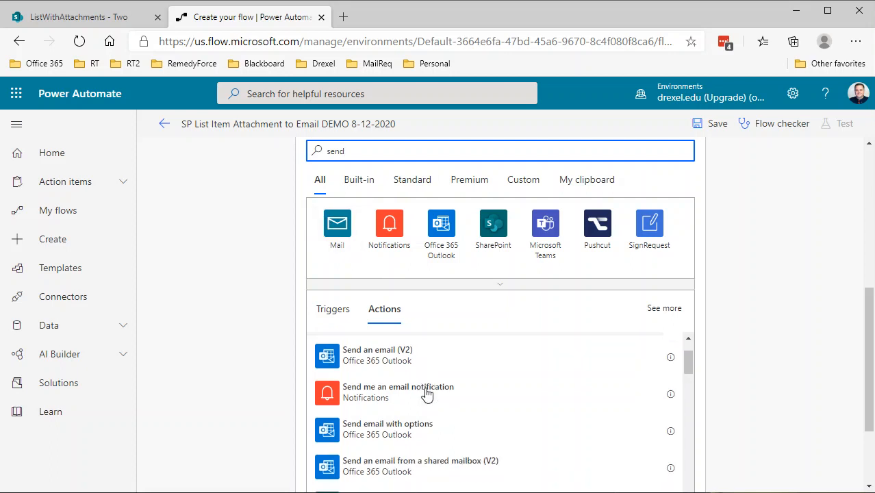
scroll(446, 396, "down", 1)
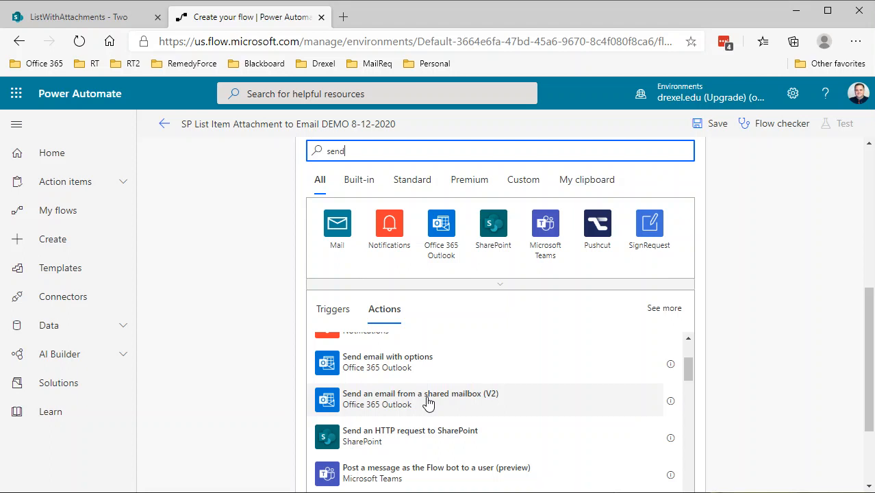
left_click(340, 404)
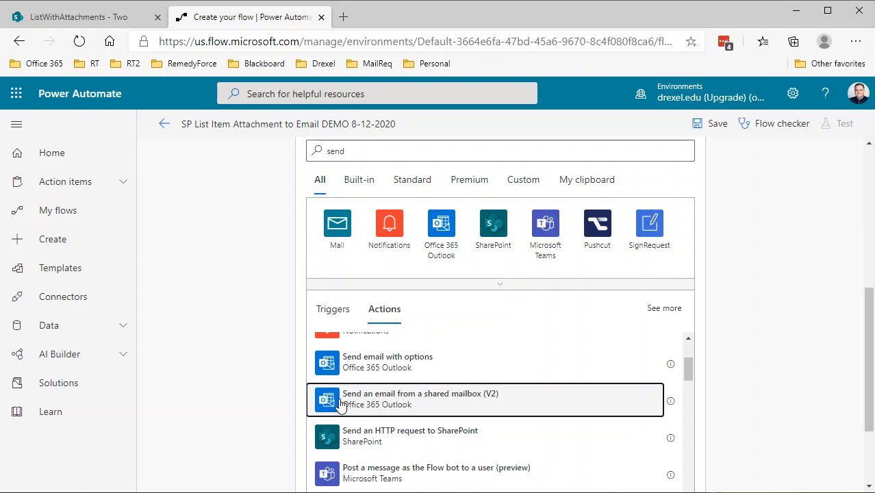
Step: Set the Mailbox Address to the SPO Test Mailbox
left_click(420, 270)
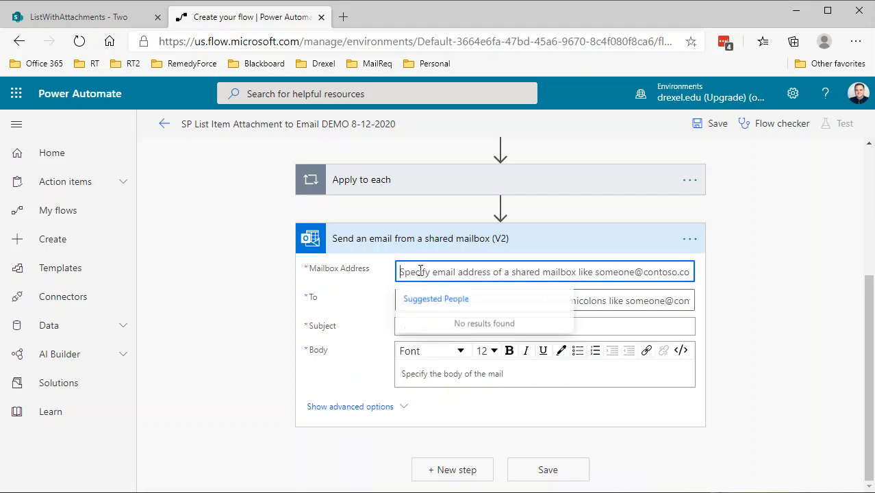
type("spo")
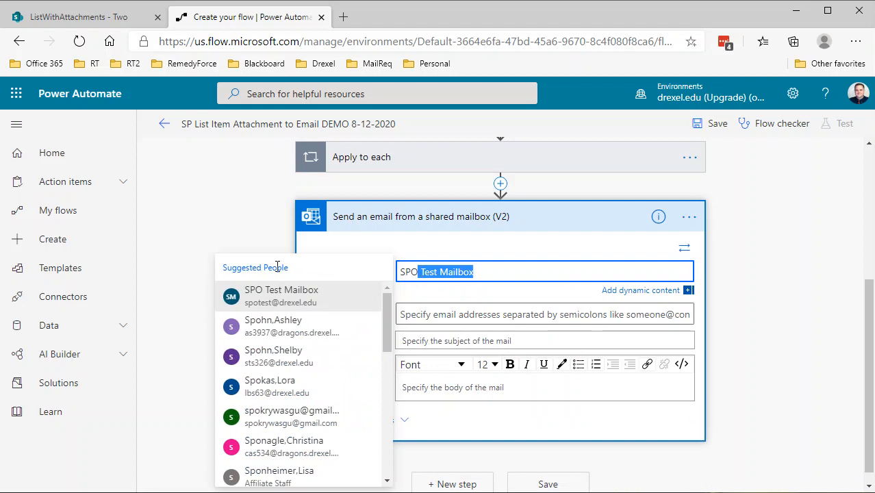
left_click(279, 296)
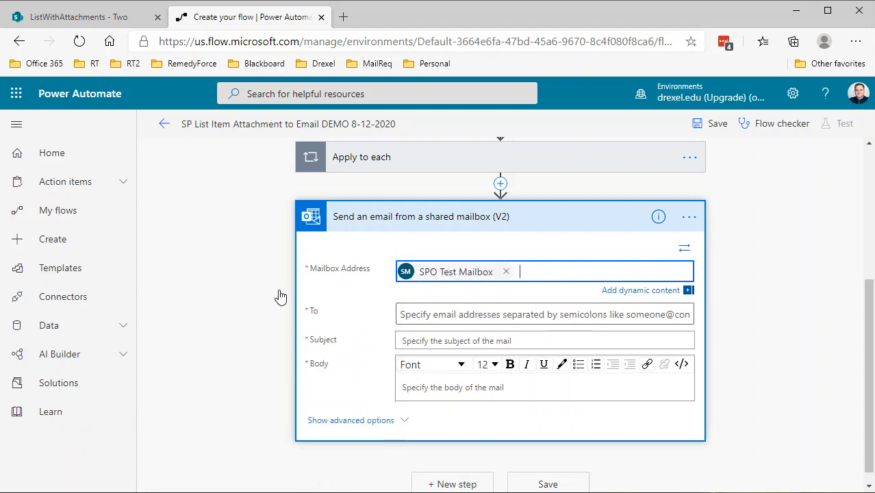
Step: Set the To field to Created By Email from Get item
left_click(416, 316)
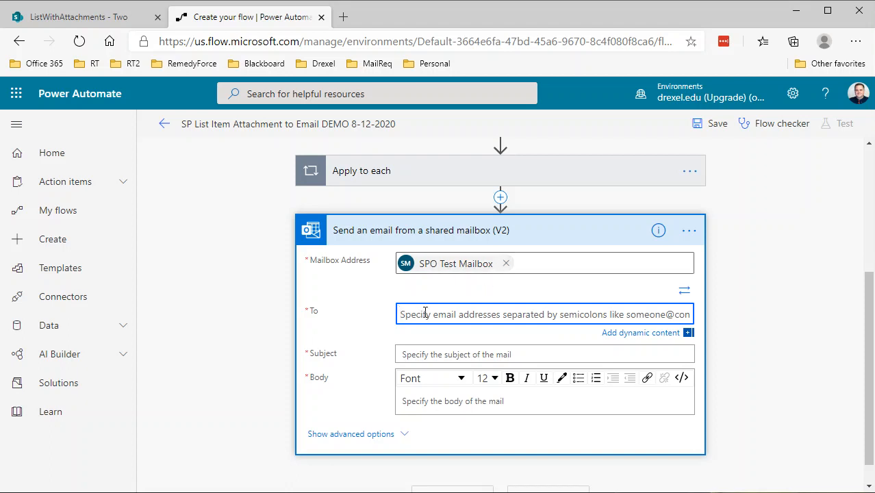
left_click(627, 334)
left_click(727, 369)
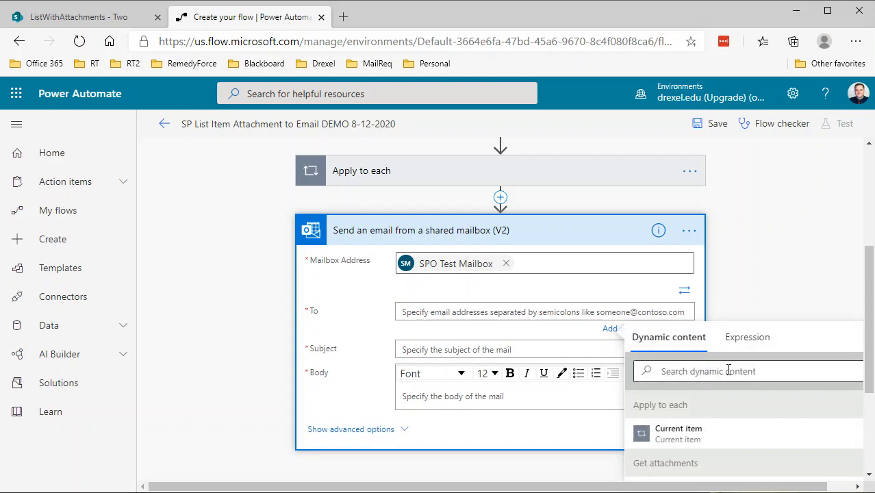
type("email")
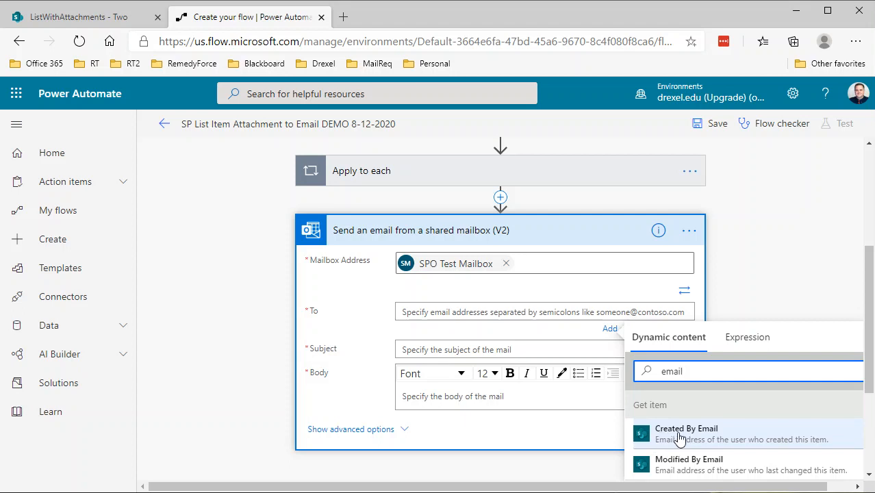
scroll(668, 436, "down", 2)
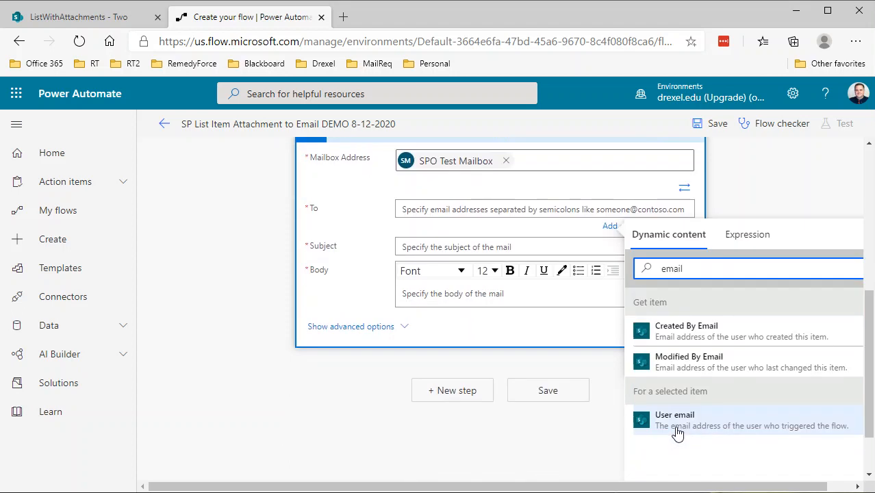
left_click(675, 340)
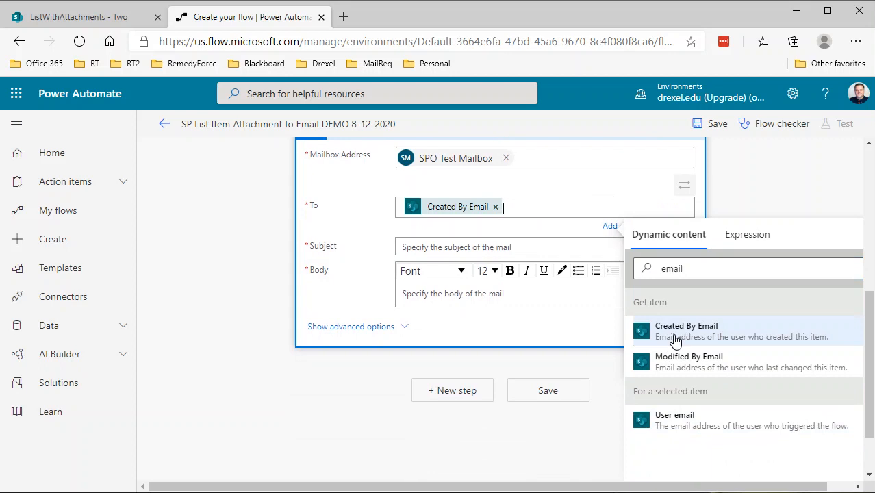
Step: Enter 'Here are you attachments' as the email subject
left_click(507, 245)
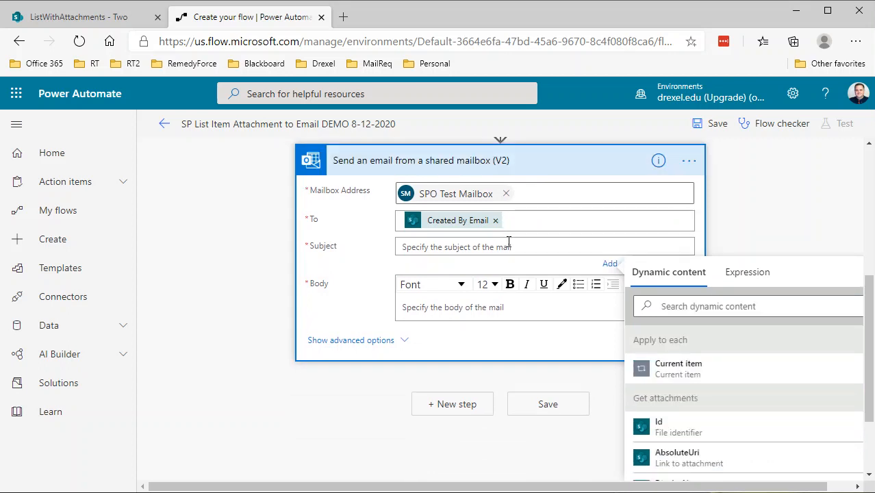
type("Here are you attachments")
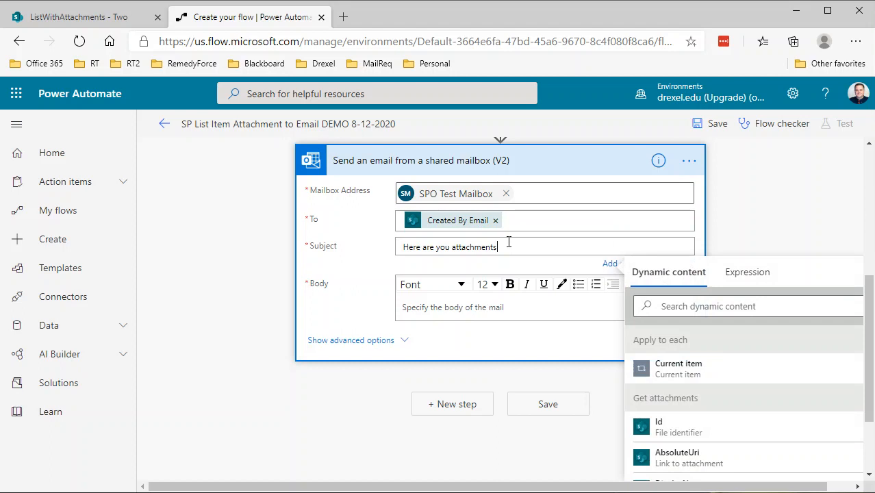
Step: Start the email body with 'Hello' followed by Created By DisplayName from Get item
left_click(451, 310)
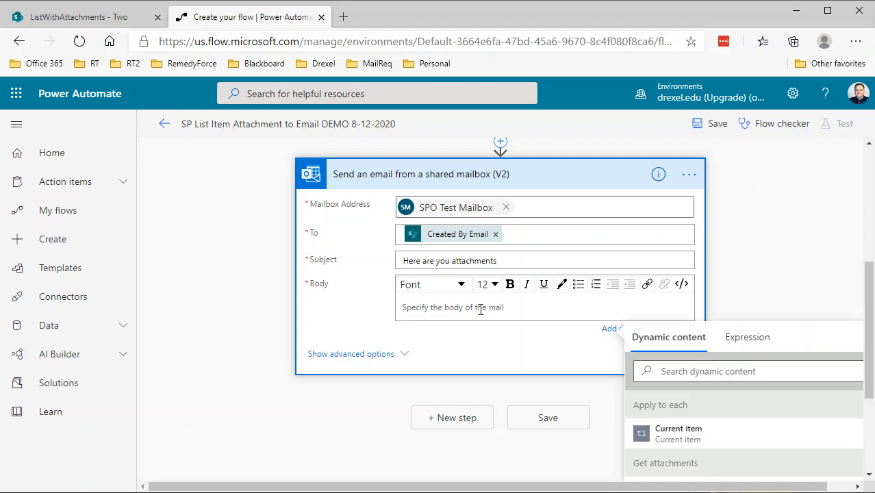
type("Hellow")
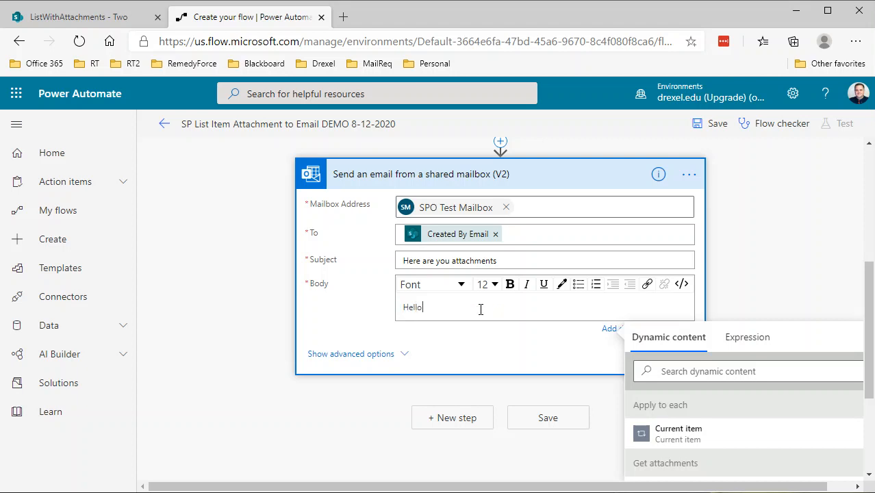
key("BackSpace")
key("BackSpace")
left_click(710, 373)
type("displa")
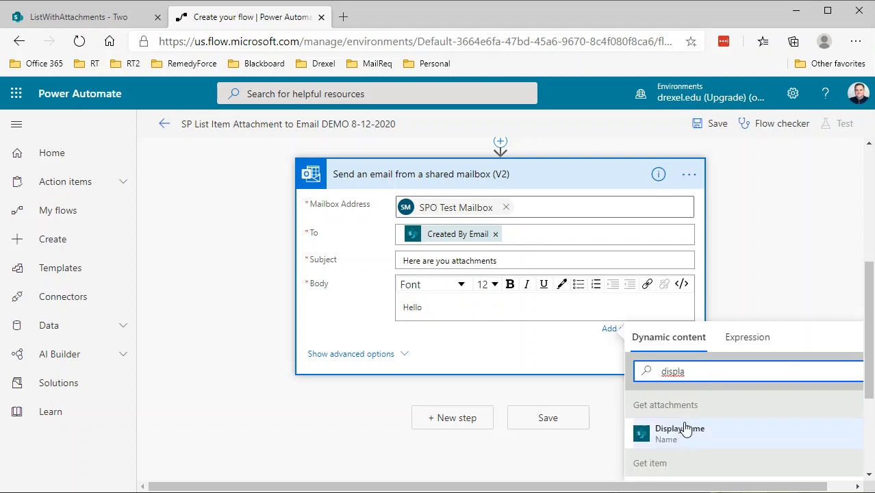
scroll(686, 426, "down", 2)
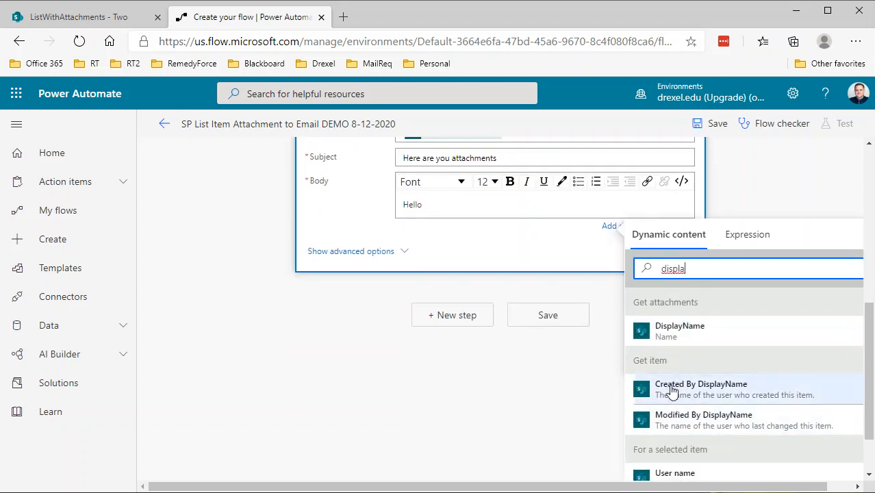
left_click(692, 395)
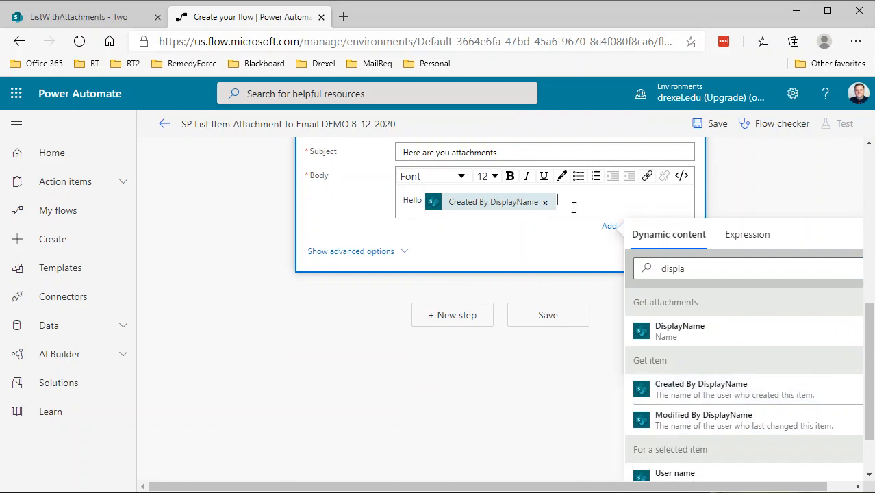
Step: Complete the email body with '. Here are the files you attached in SharePoint.' after the display name
type(". Here are the files y")
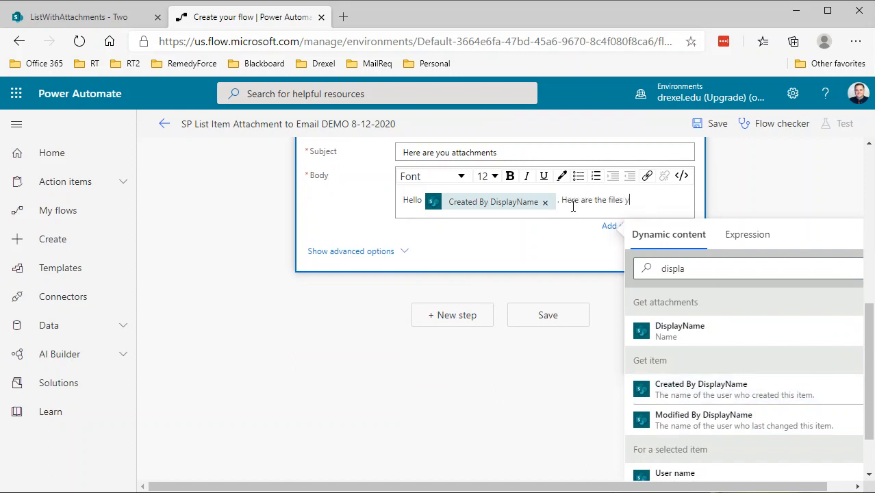
type("ou attached in Share")
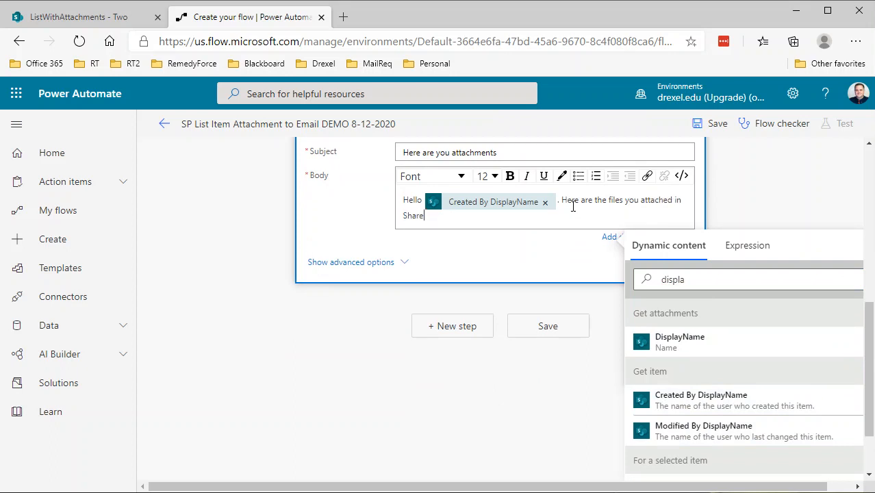
type("Point.")
Step: Show the advanced options, switch Attachments to whole-array input, and set it to the varAttachments variable
scroll(547, 219, "up", 2)
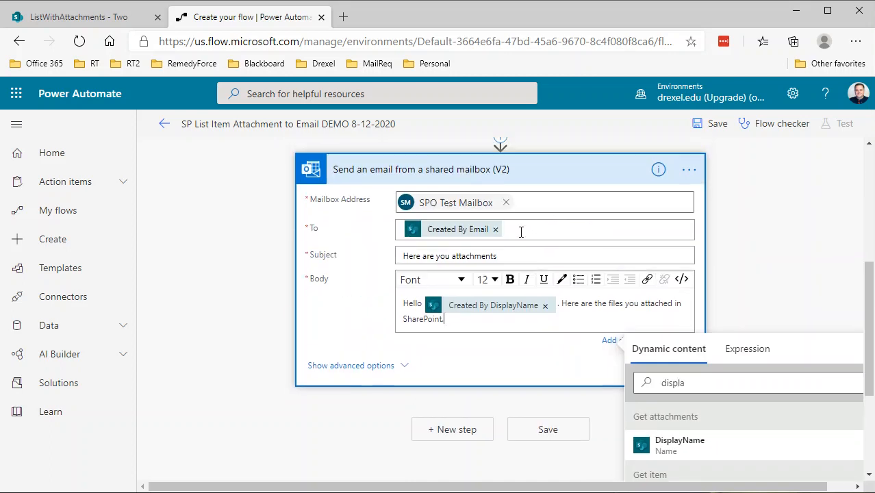
left_click(344, 372)
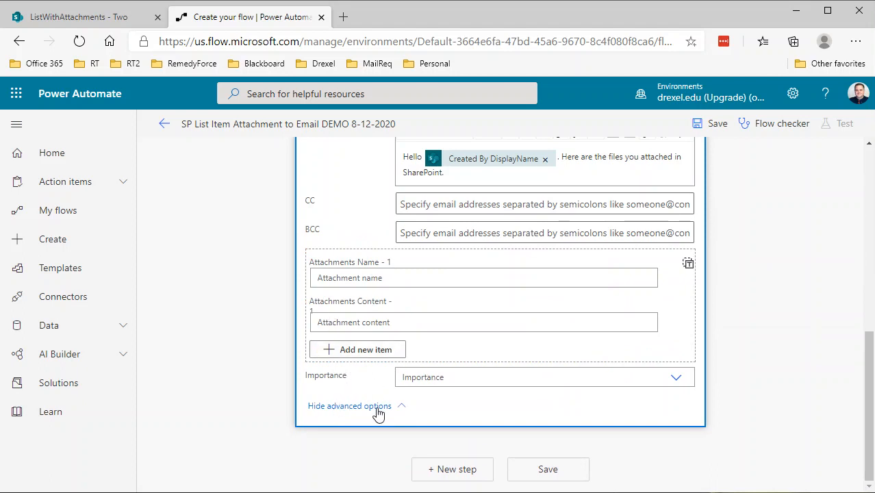
left_click(359, 276)
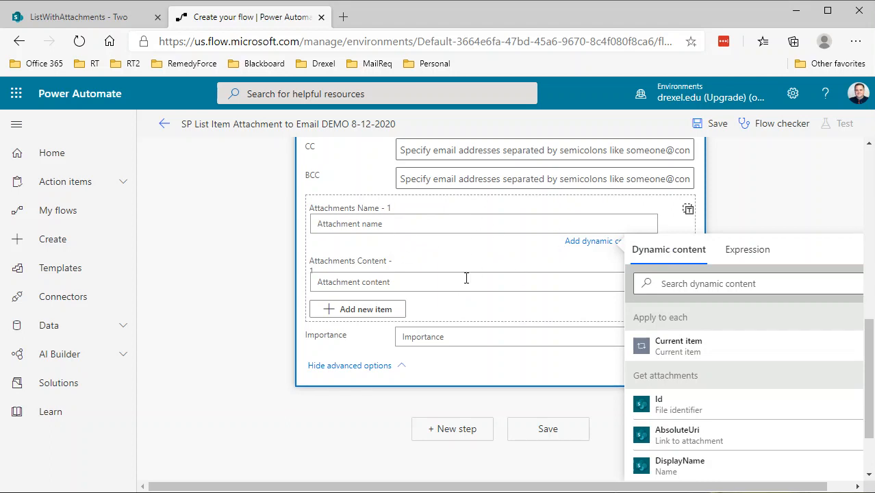
scroll(449, 277, "up", 1)
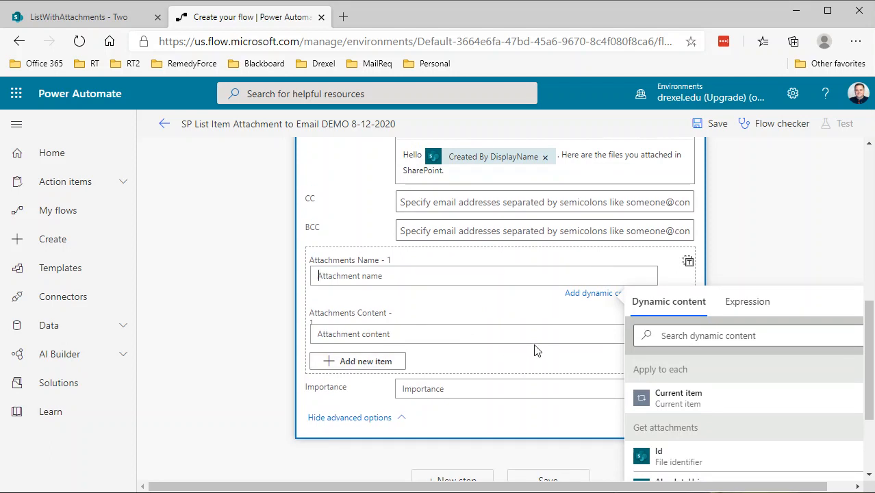
left_click(689, 265)
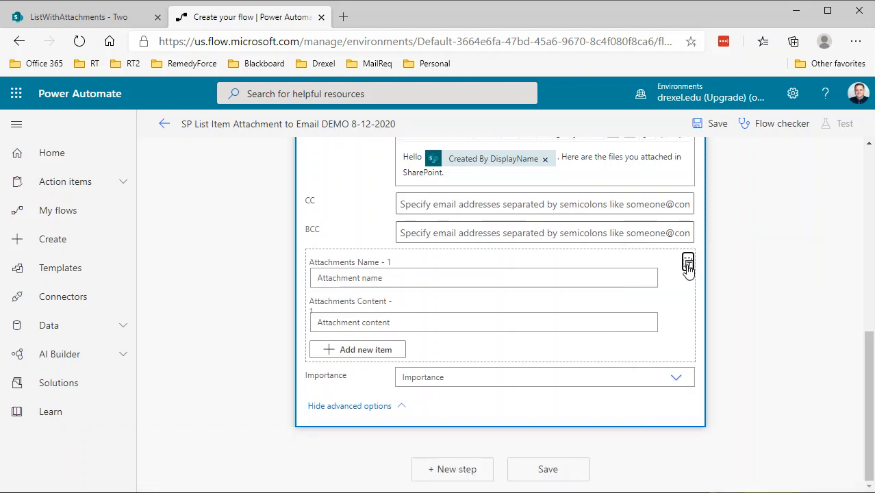
left_click(689, 266)
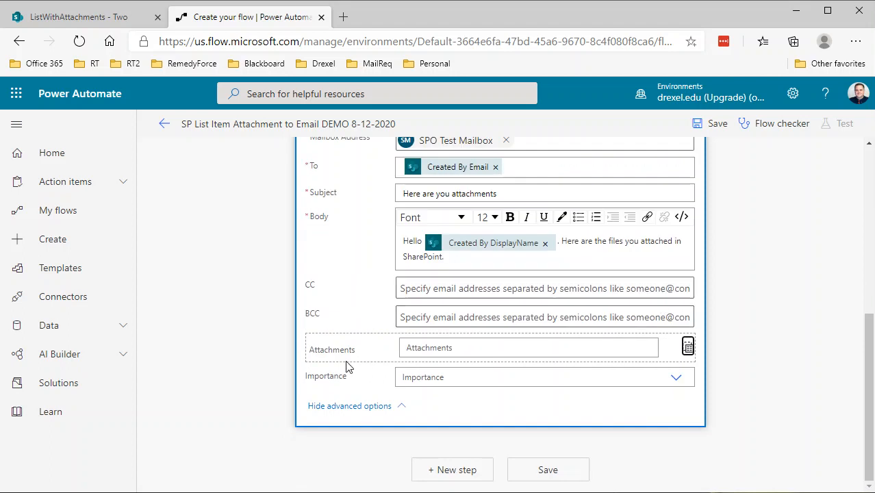
left_click(436, 347)
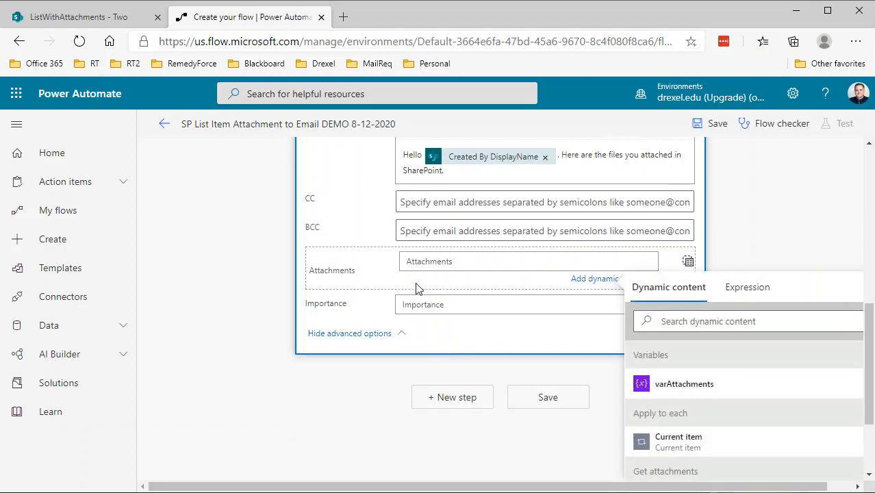
left_click(686, 390)
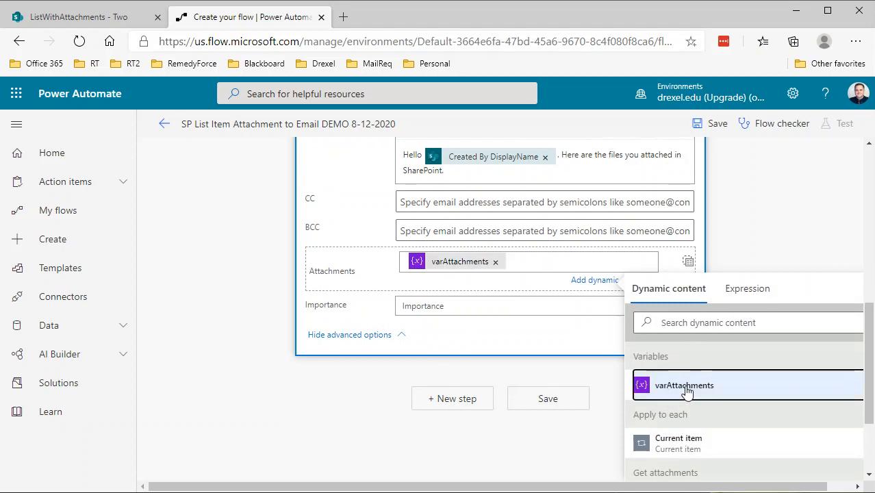
Step: Set the email Importance to Normal and save the flow
left_click(477, 308)
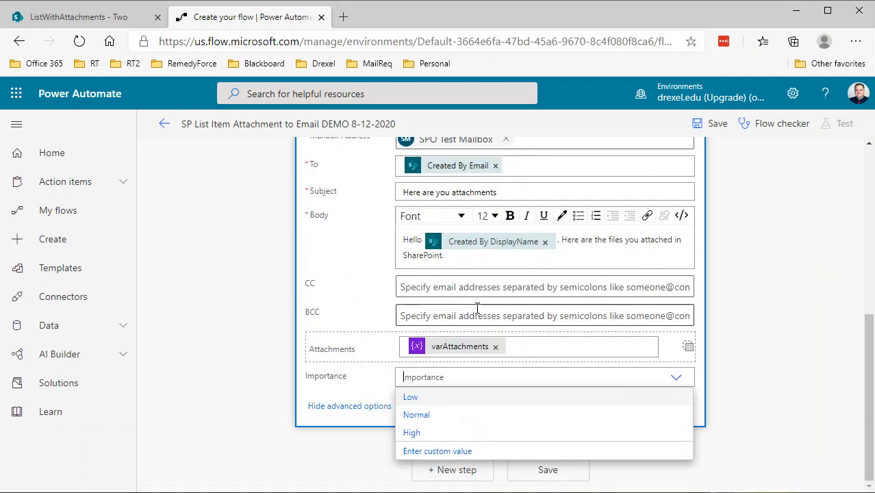
left_click(424, 415)
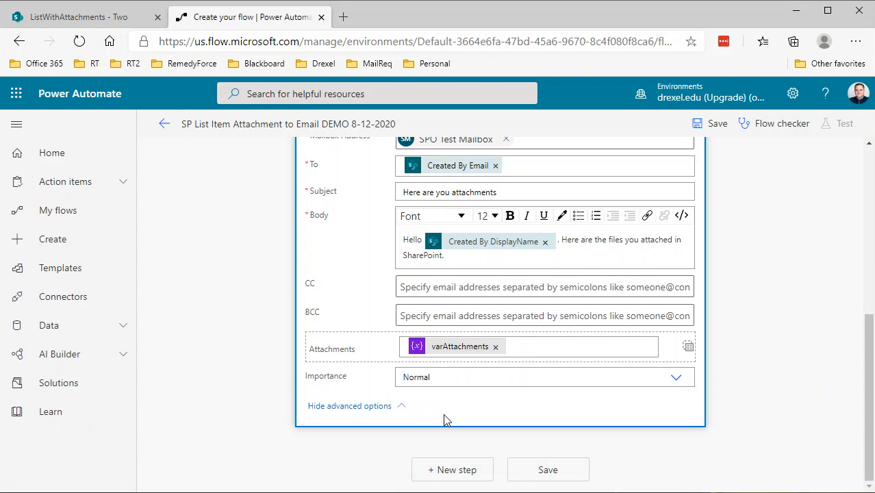
left_click(667, 382)
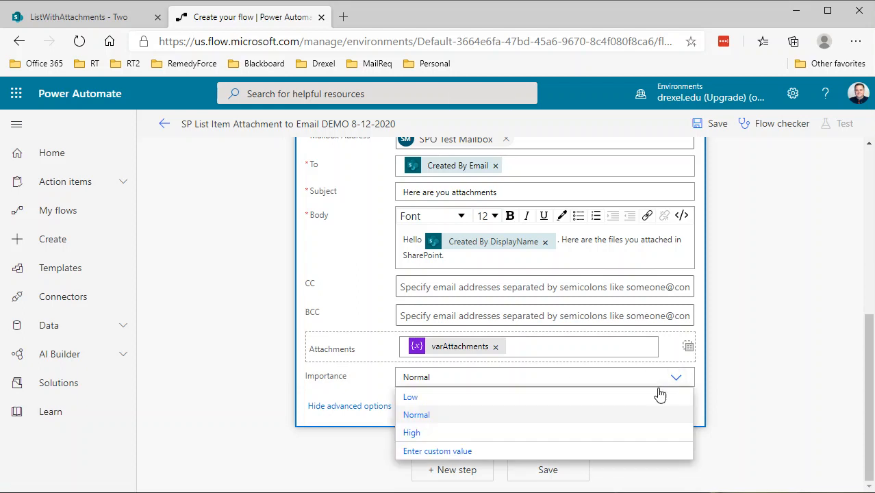
left_click(422, 417)
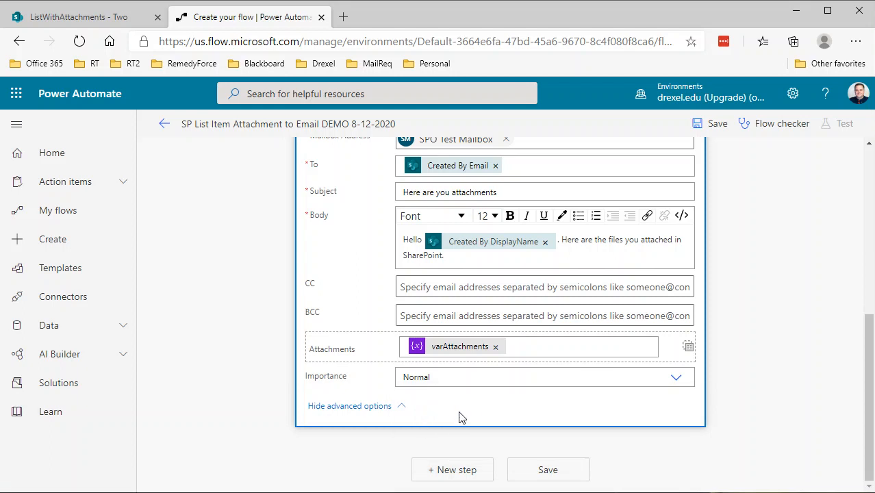
scroll(481, 402, "up", 2)
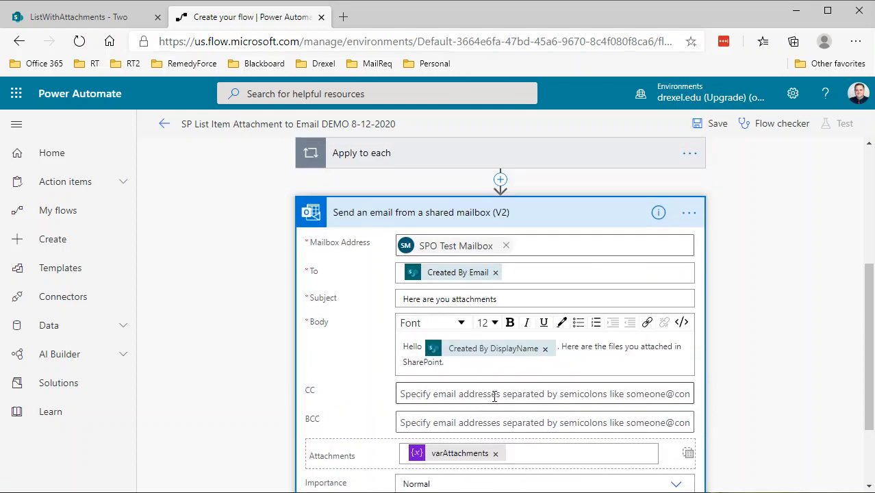
left_click(717, 125)
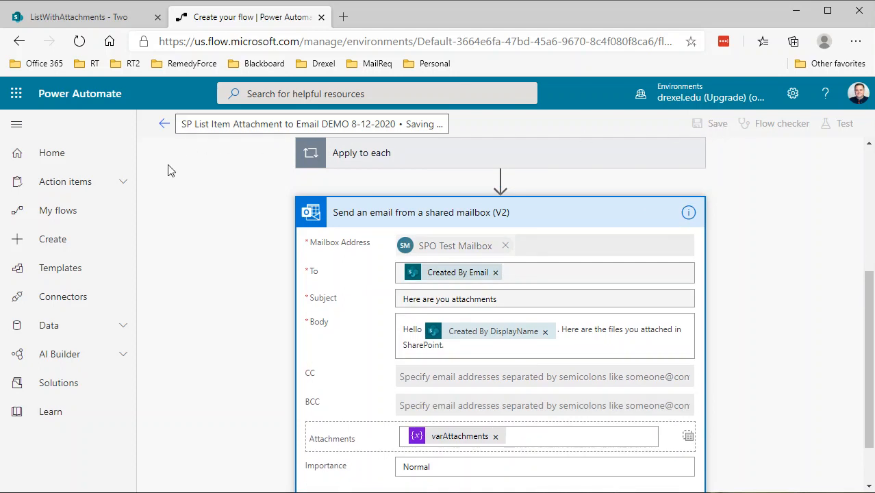
Step: In the SharePoint list, run the SP List Item Attachment to Email DEMO 8-12-2020 flow on item One
left_click(74, 17)
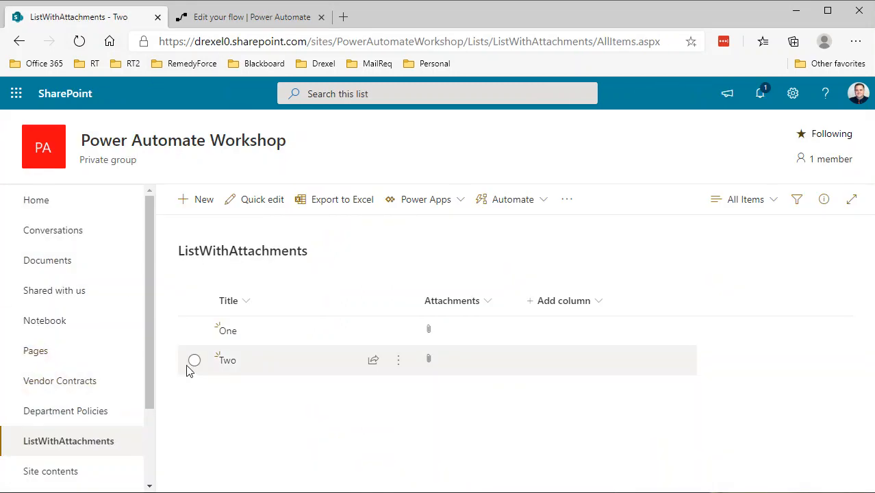
left_click(195, 331)
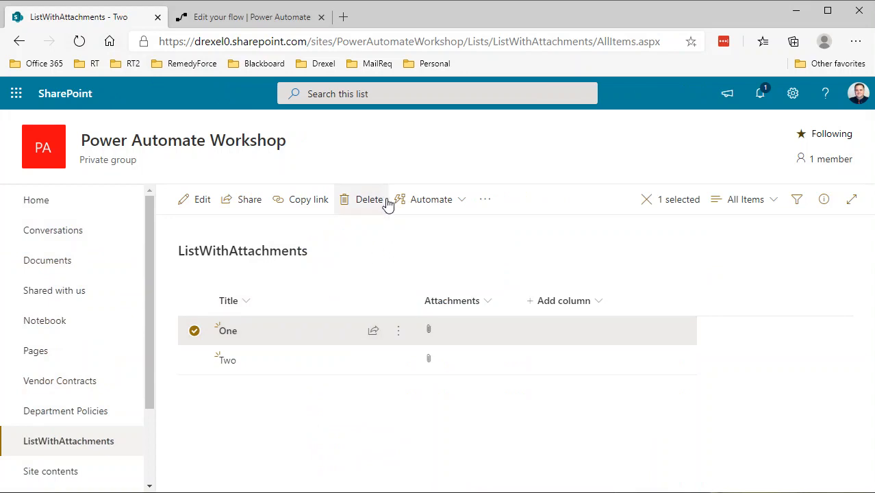
left_click(432, 200)
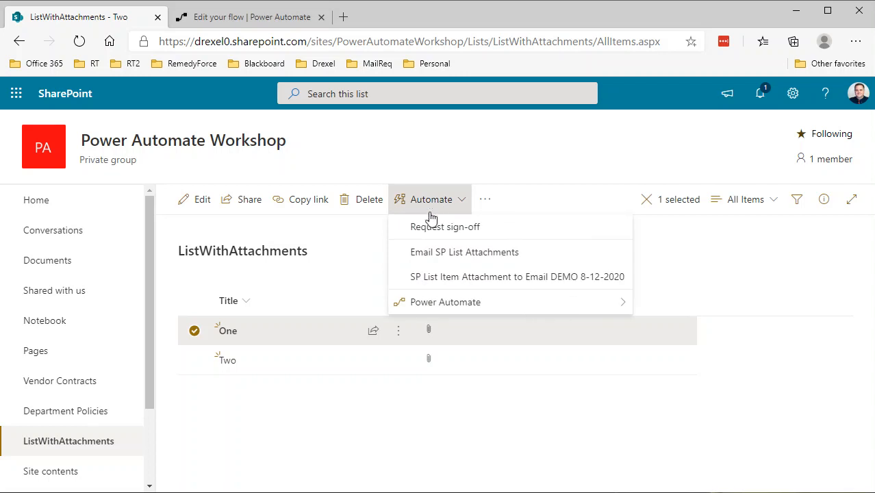
left_click(471, 280)
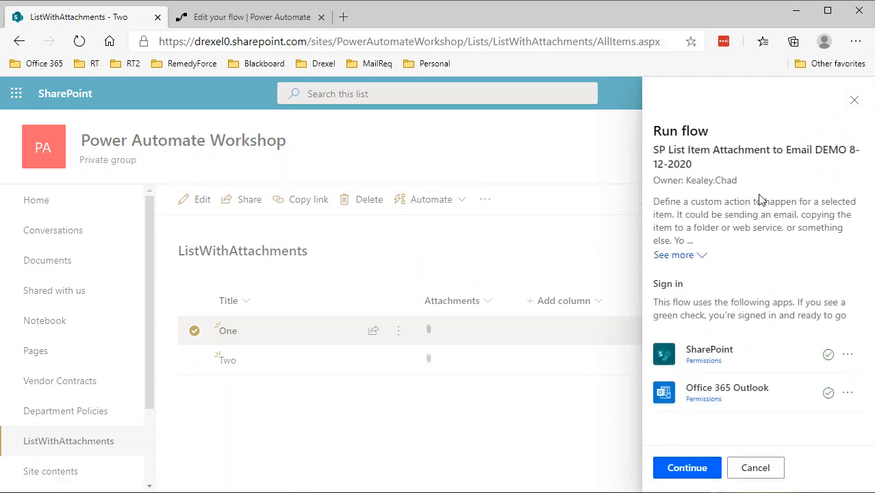
left_click(687, 468)
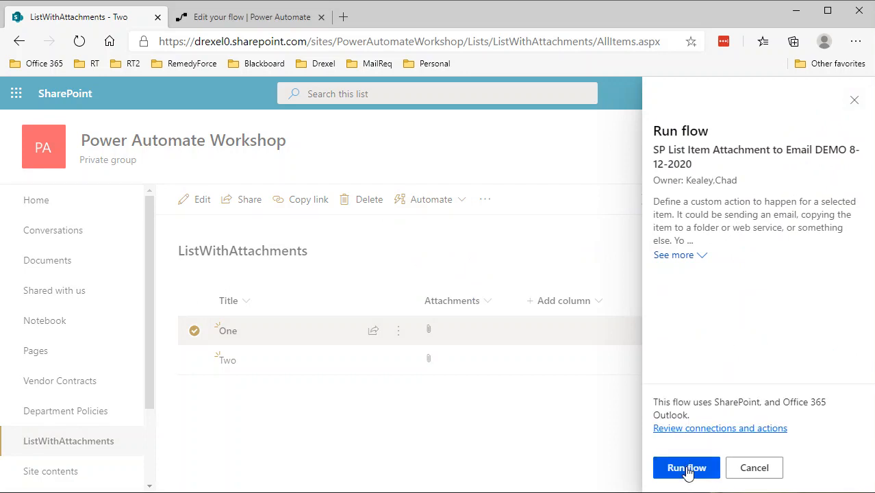
left_click(687, 469)
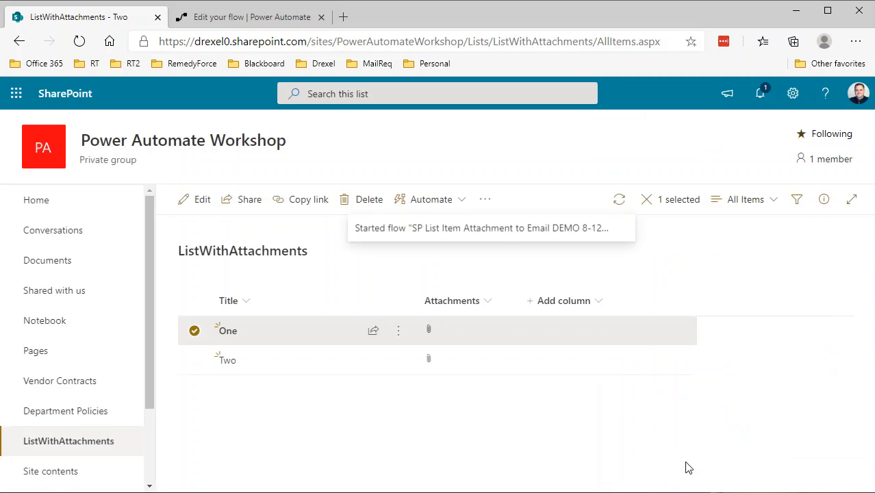
Step: Open Outlook mail in a new tab, refresh the inbox, and open the new 'Here are you attachments' email
left_click(346, 19)
left_click(42, 68)
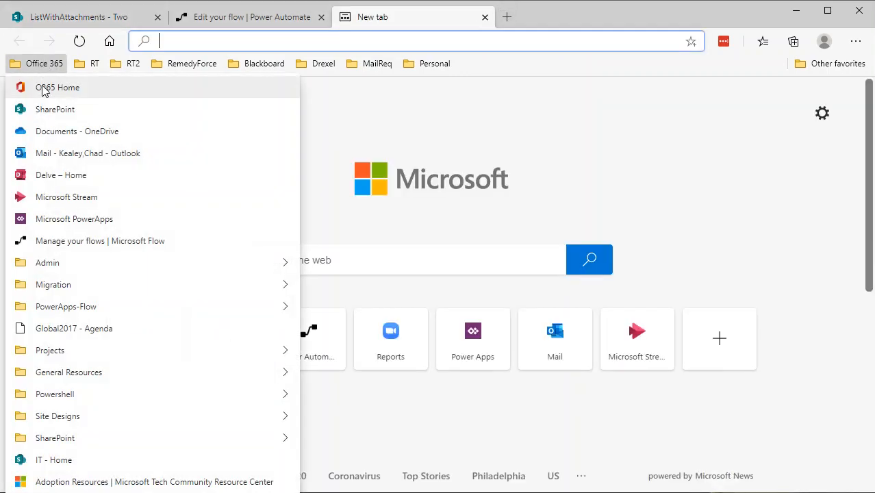
left_click(46, 155)
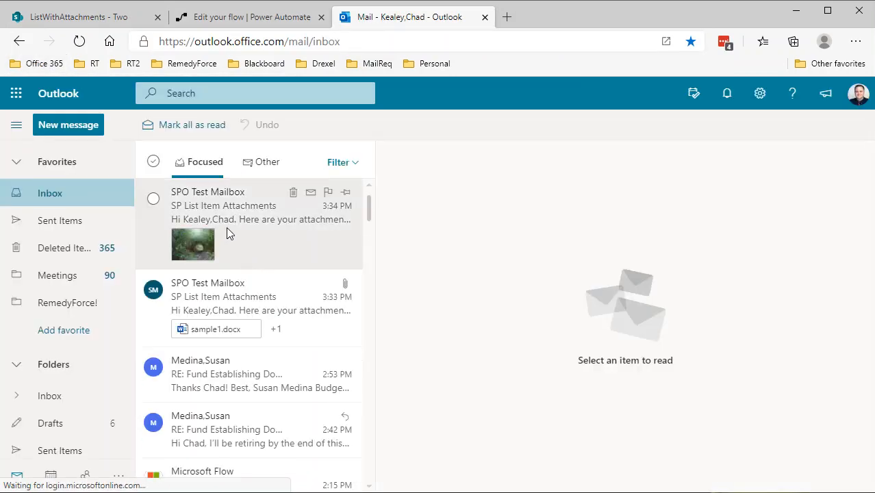
left_click(79, 42)
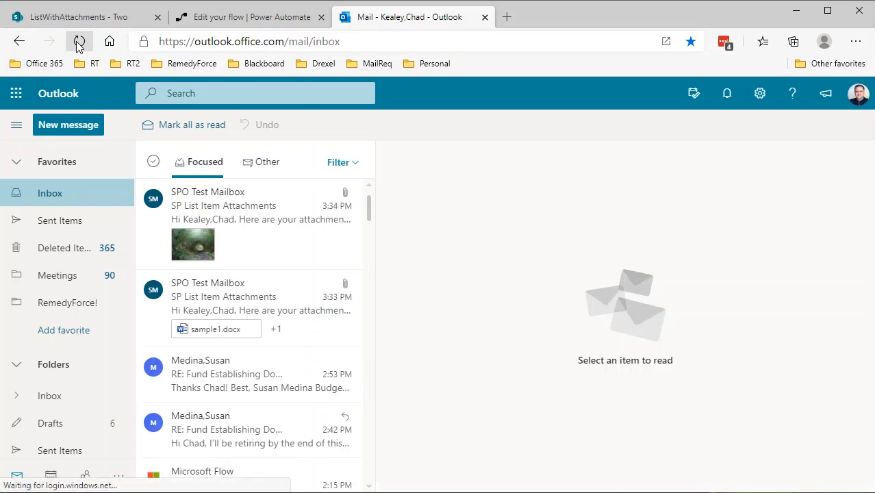
left_click(78, 43)
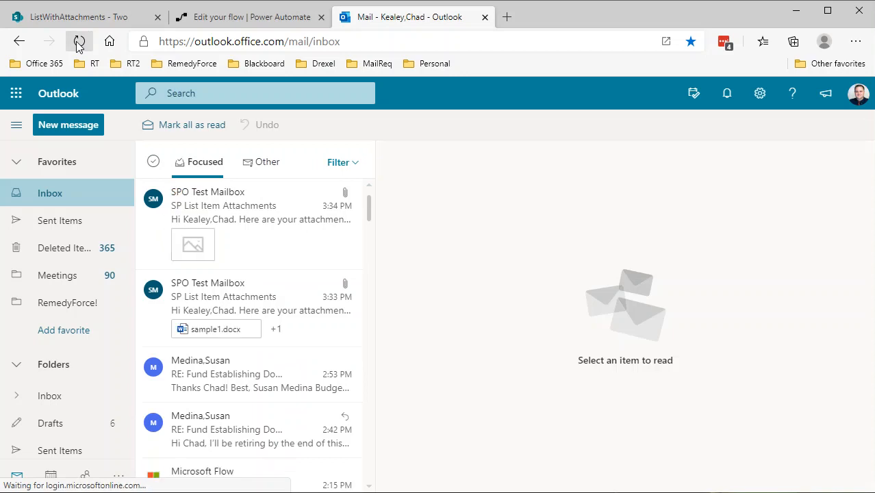
left_click(79, 43)
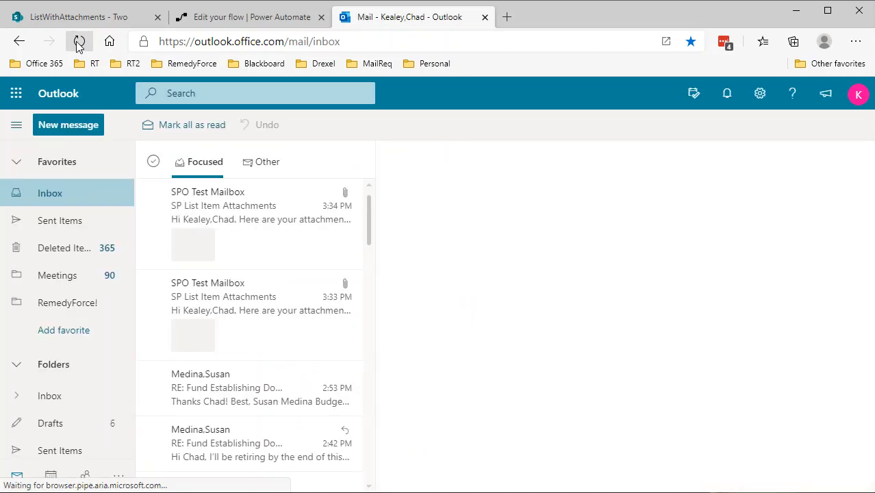
left_click(79, 43)
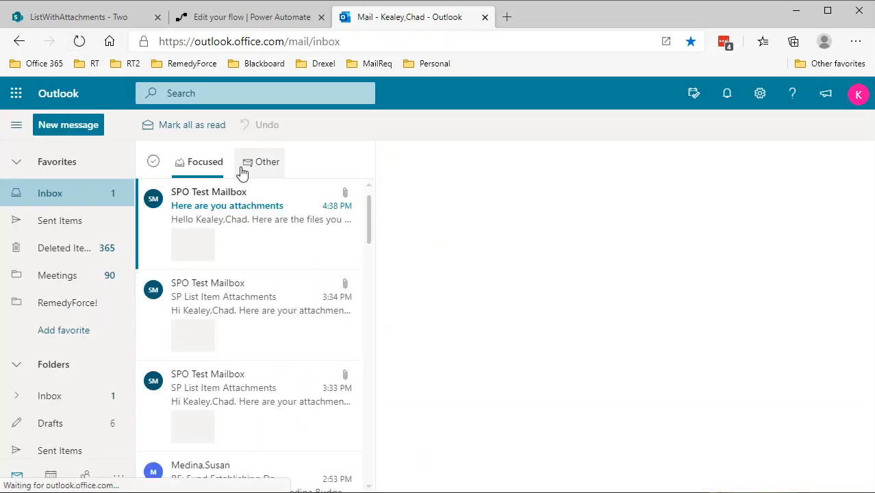
left_click(232, 208)
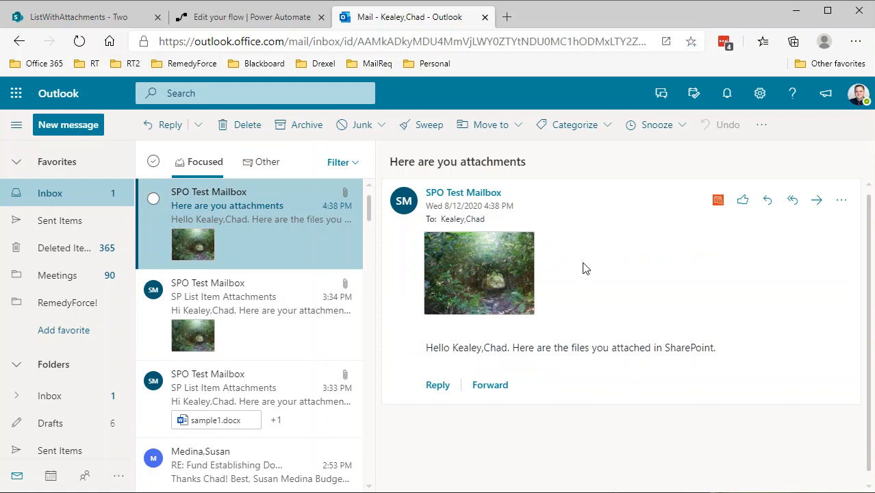
Step: Back in the SharePoint list, run the same flow on item Two
left_click(114, 18)
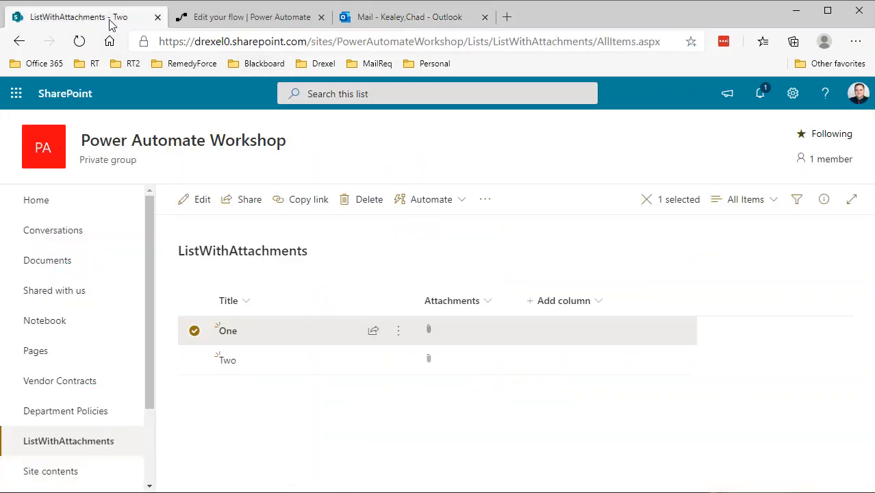
left_click(193, 360)
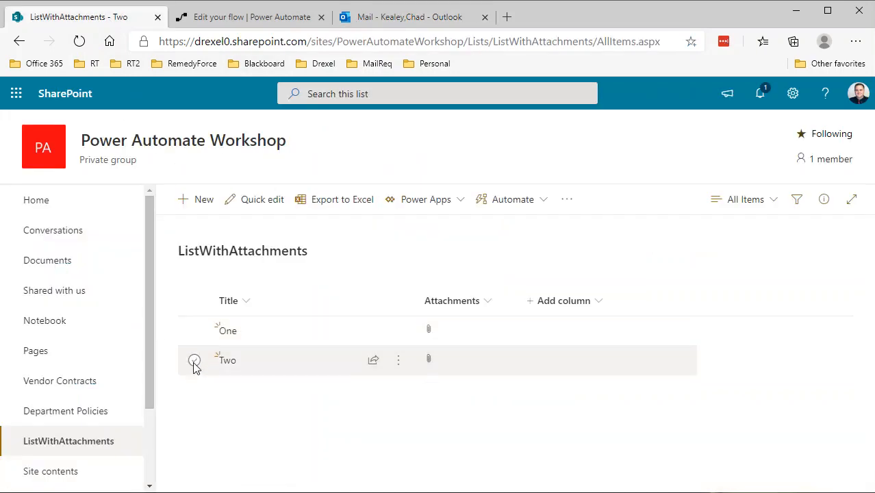
left_click(440, 204)
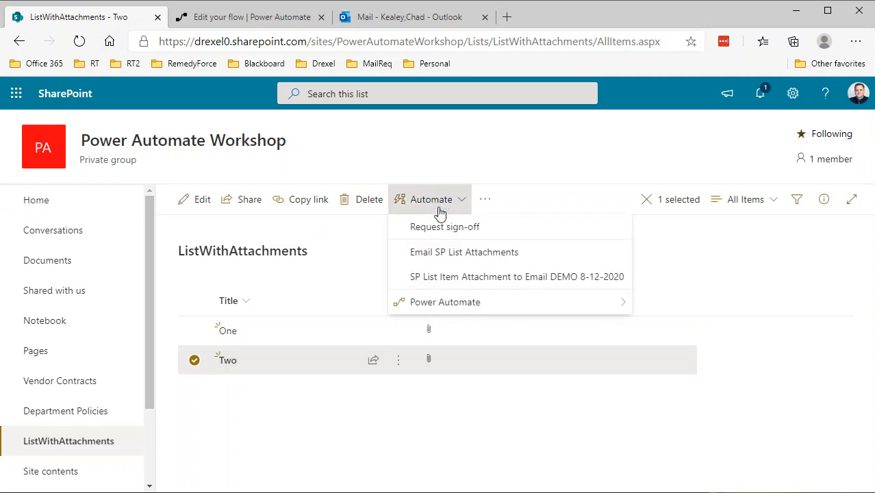
left_click(479, 290)
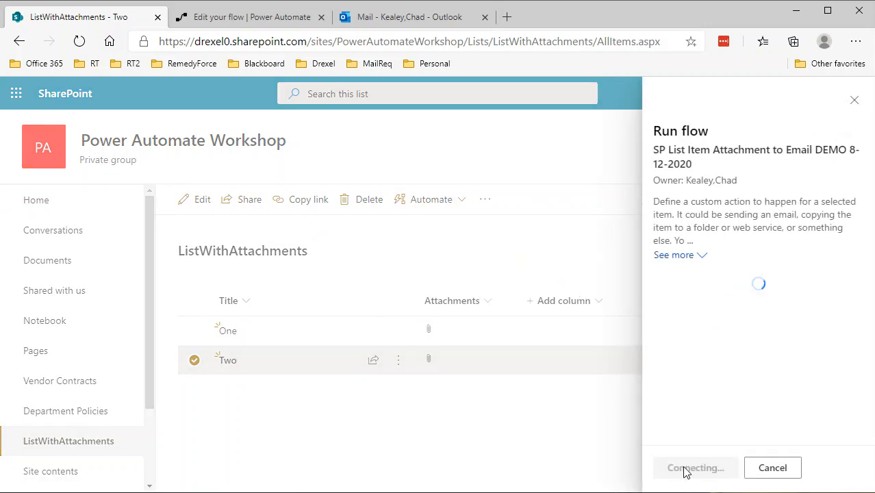
left_click(685, 471)
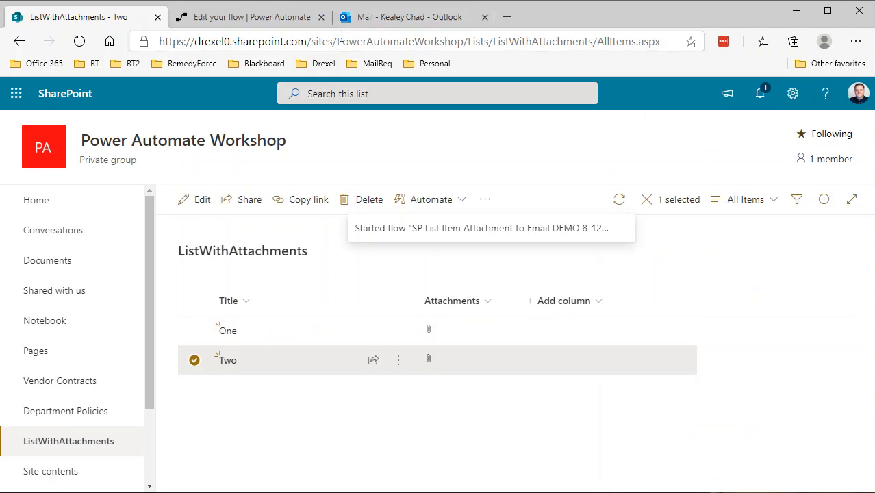
Step: Refresh the Outlook inbox, open the newest attachments email, and return to the flow editor tab
left_click(389, 18)
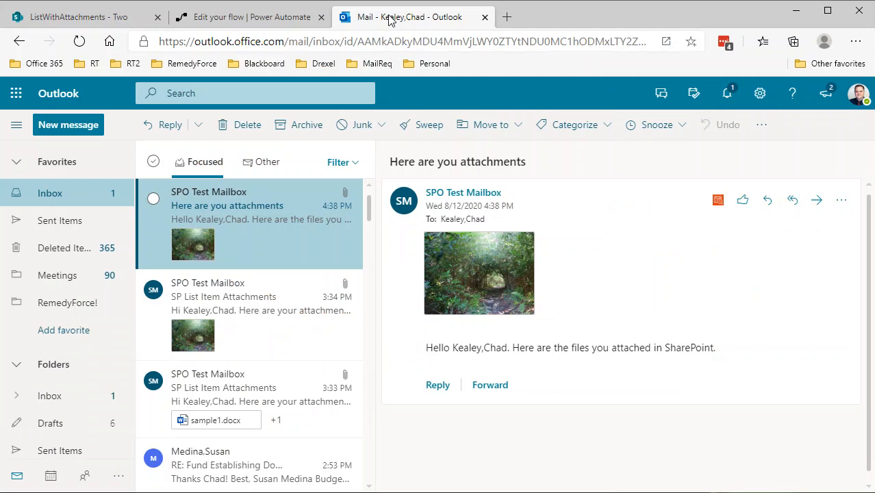
left_click(78, 42)
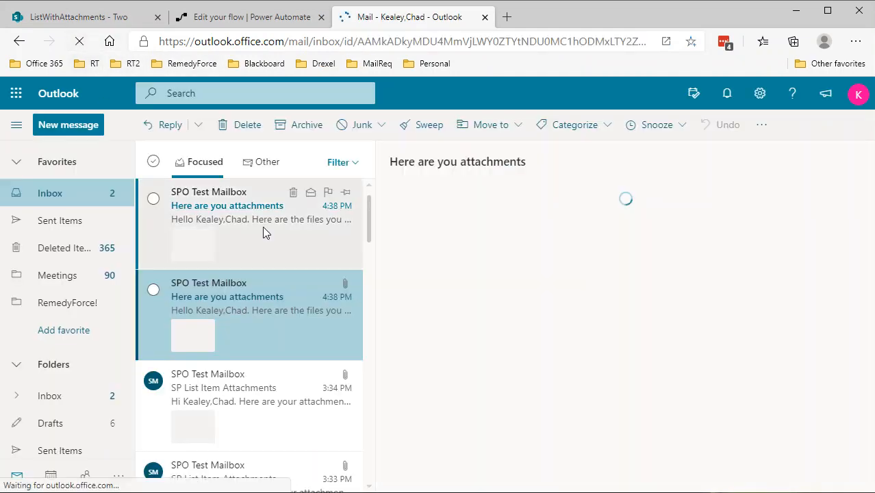
left_click(262, 226)
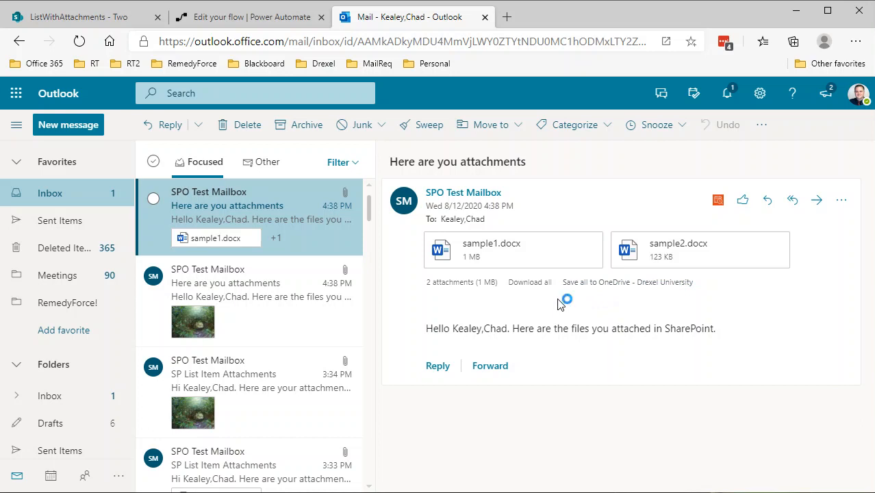
left_click(227, 19)
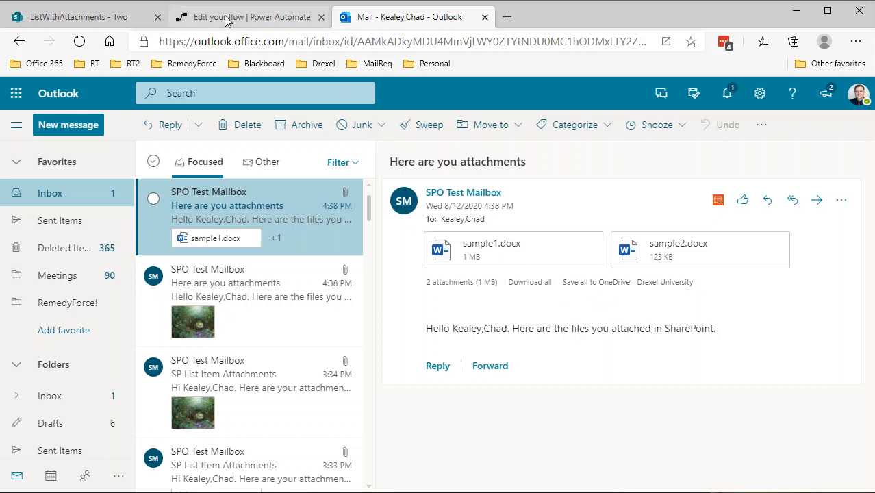